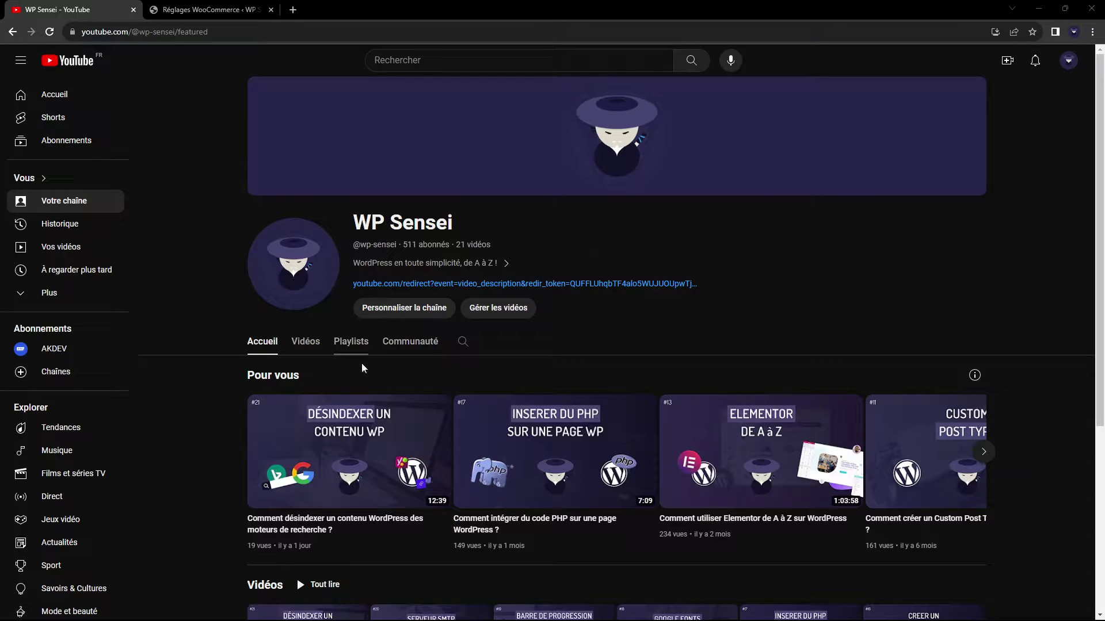
Step: Look over the published community posts of the WP Sensei YouTube channel
click(435, 343)
scroll(360, 340, down, 2)
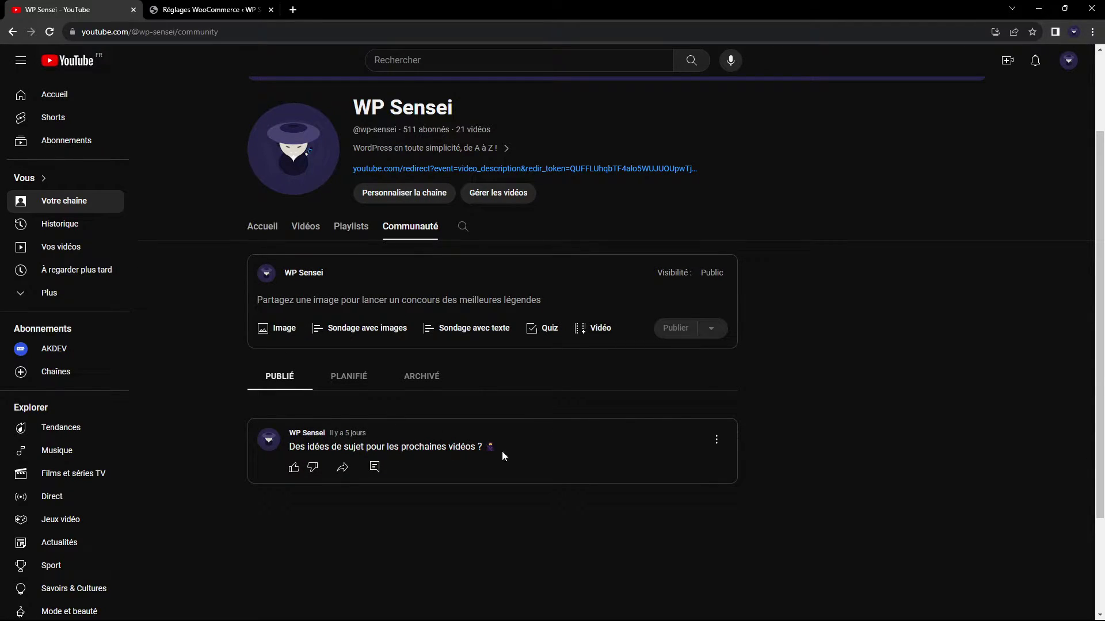
scroll(535, 497, up, 1)
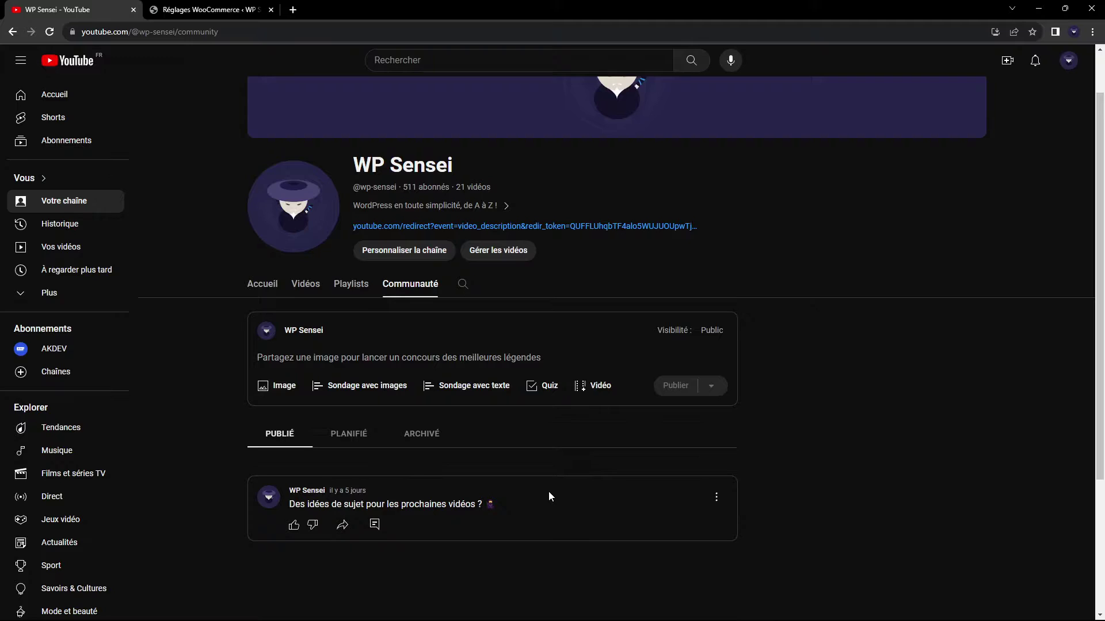
Step: Switch to the WordPress admin and open the page for adding a new plugin
click(205, 8)
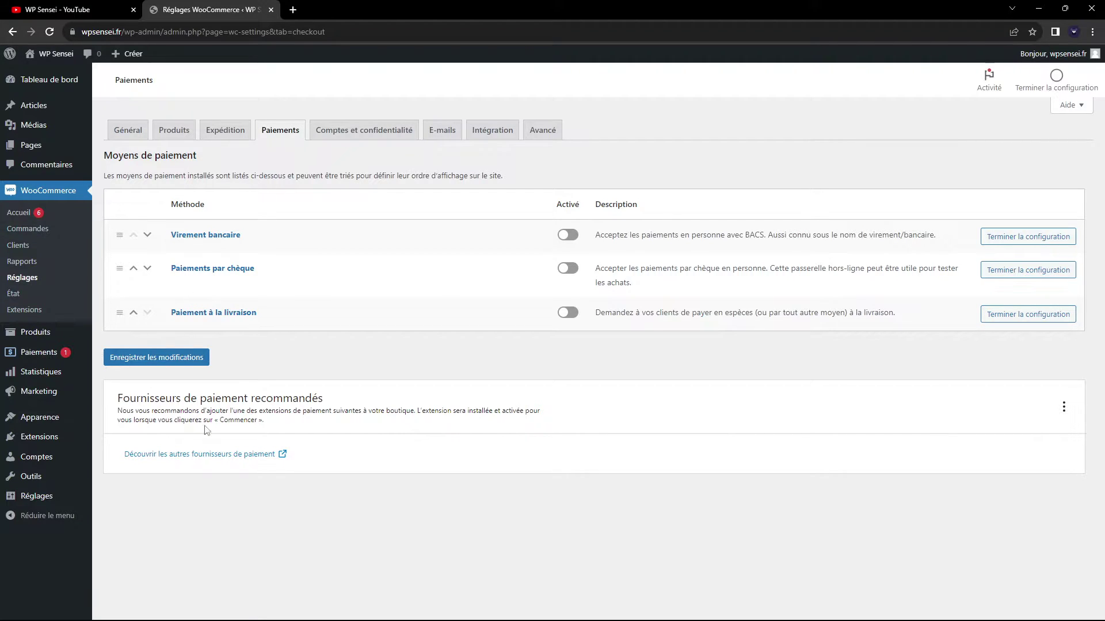
click(39, 437)
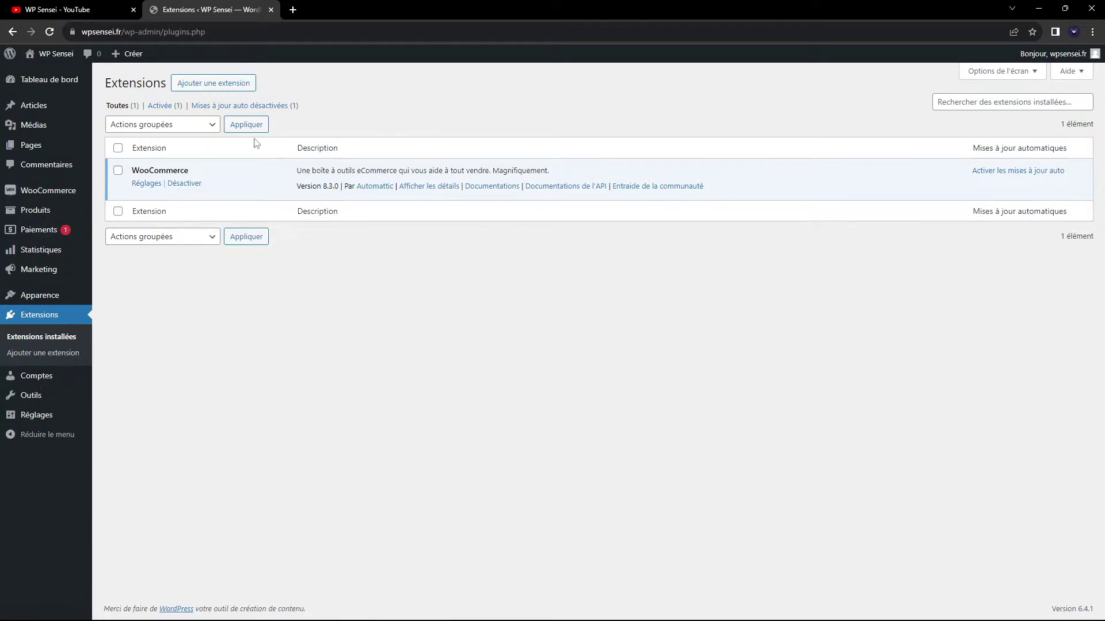
click(213, 82)
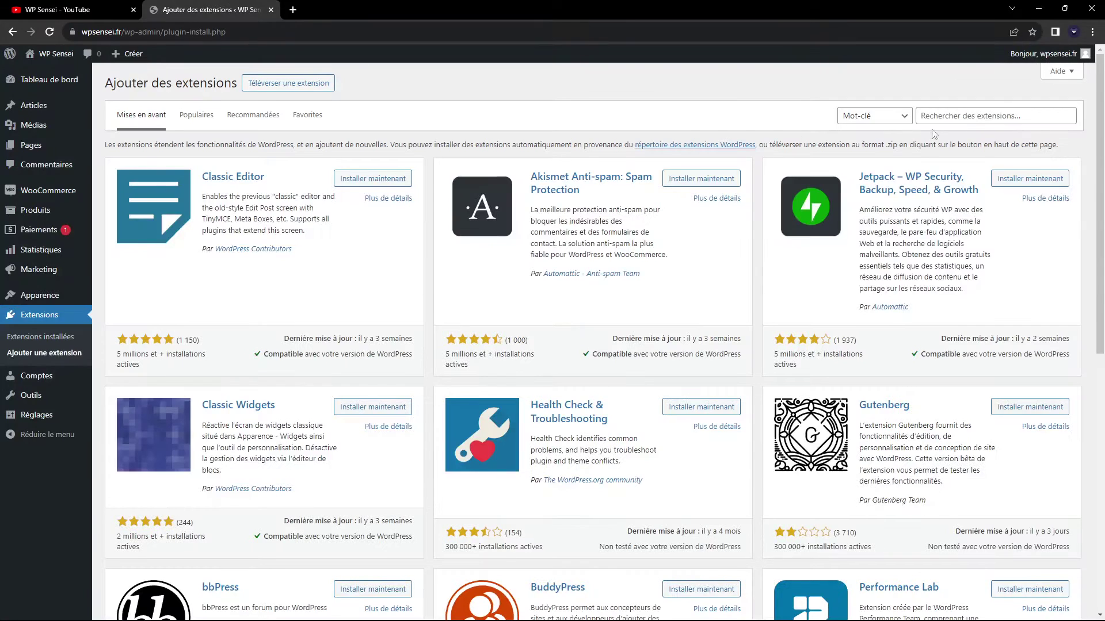
Step: Search the plugin directory for "paypal", and install and activate Payment Plugins for PayPal WooCommerce
click(964, 116)
text(paypal)
key(Return)
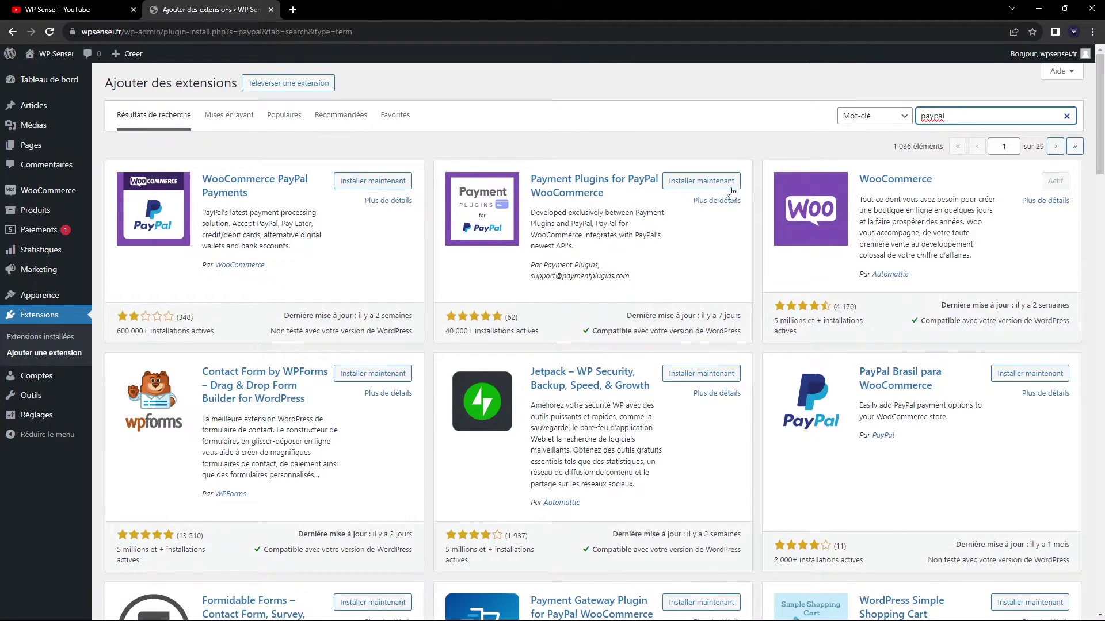
click(699, 181)
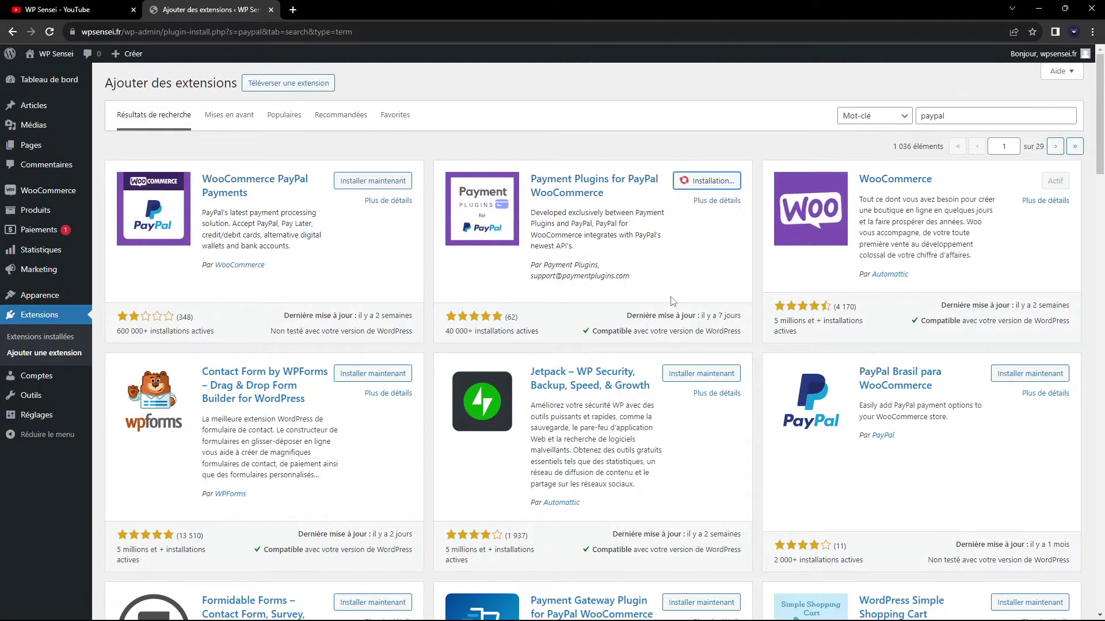
click(705, 187)
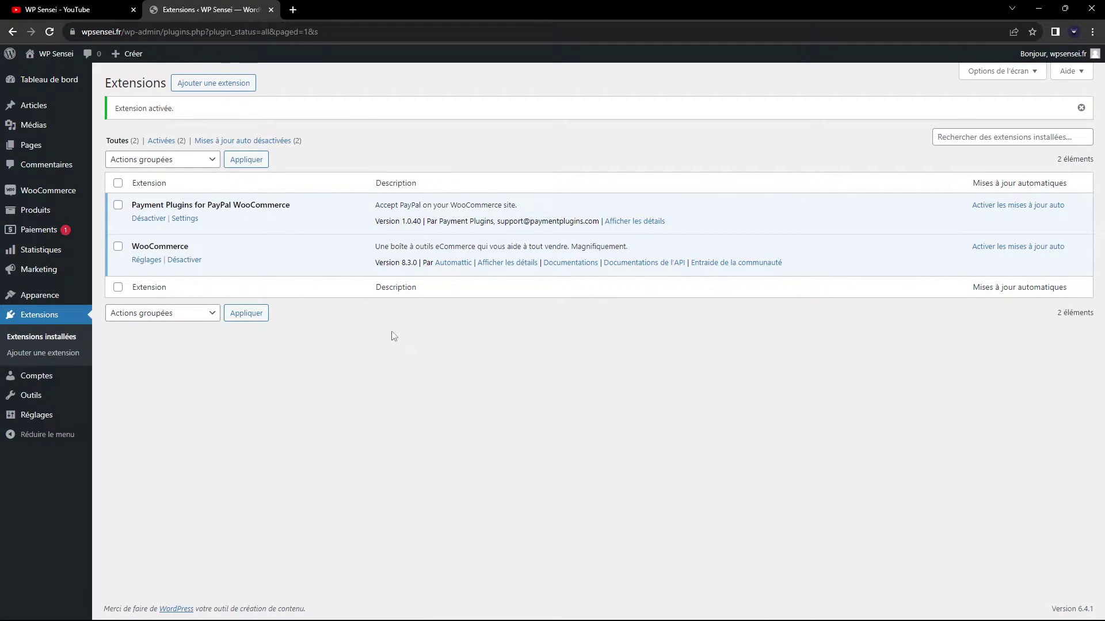
click(123, 208)
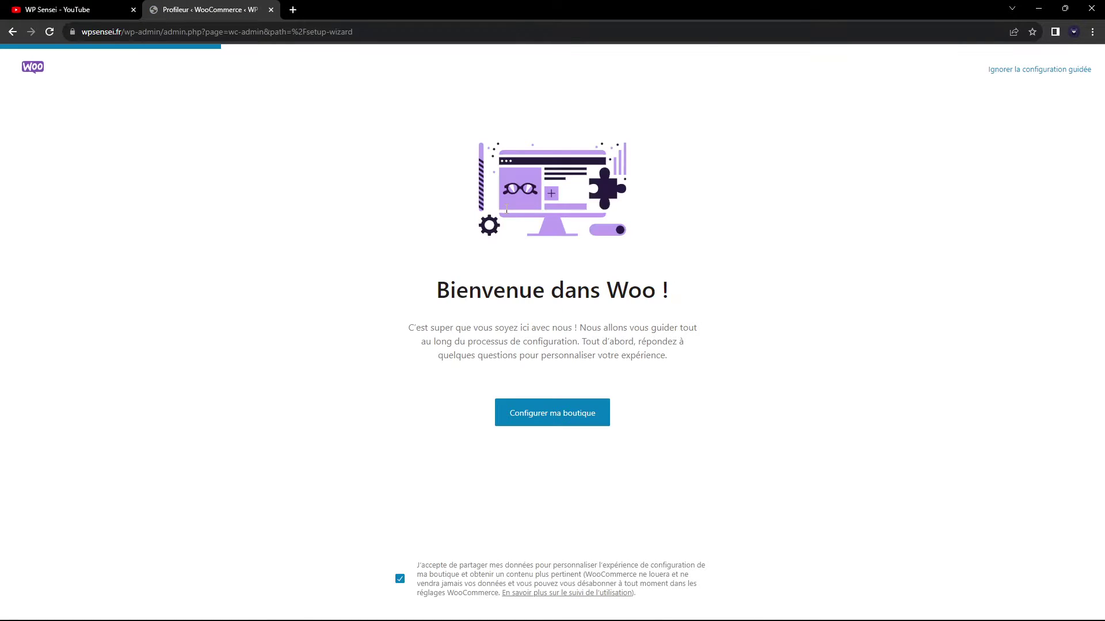
click(1017, 70)
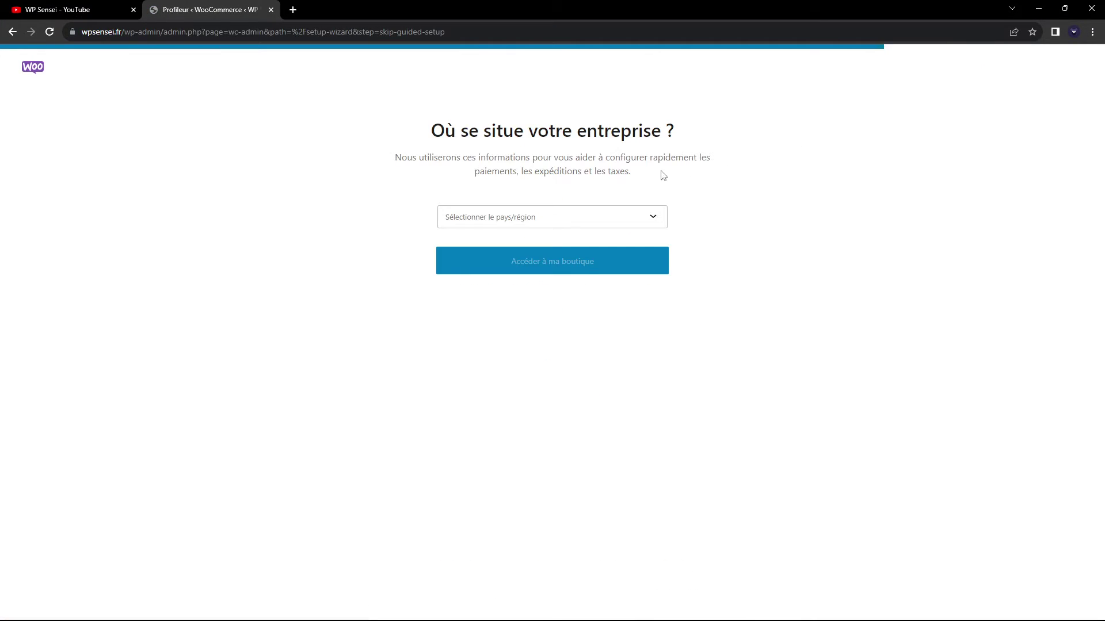
click(517, 222)
click(11, 32)
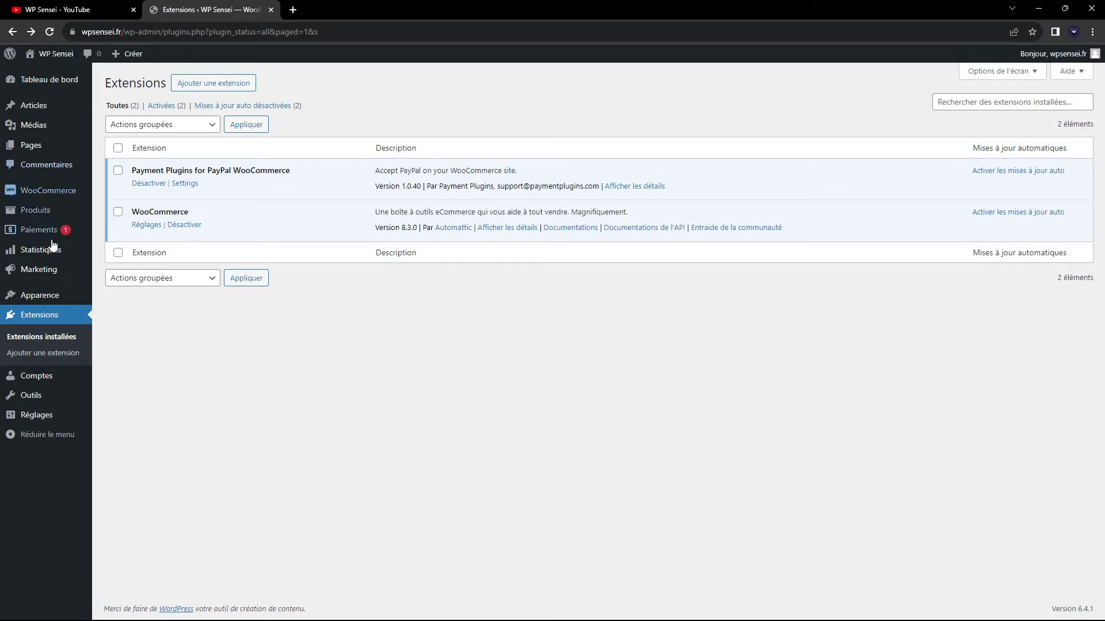
Step: Enable the PayPal gateway in WooCommerce's payment methods and open its settings
mouse_move(46, 190)
click(118, 284)
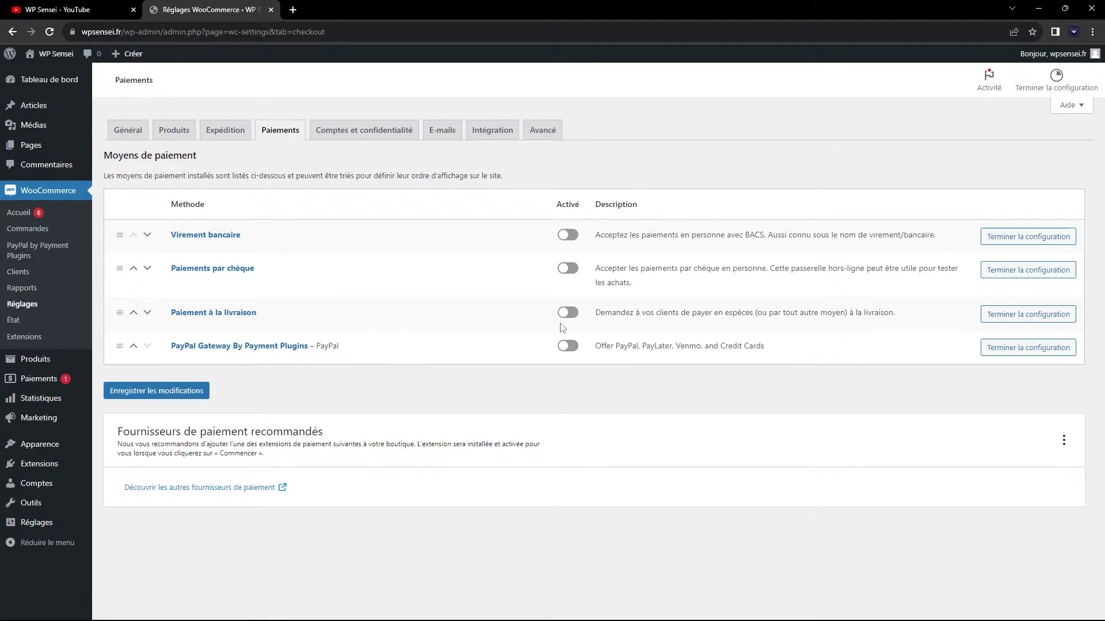
click(568, 346)
click(256, 347)
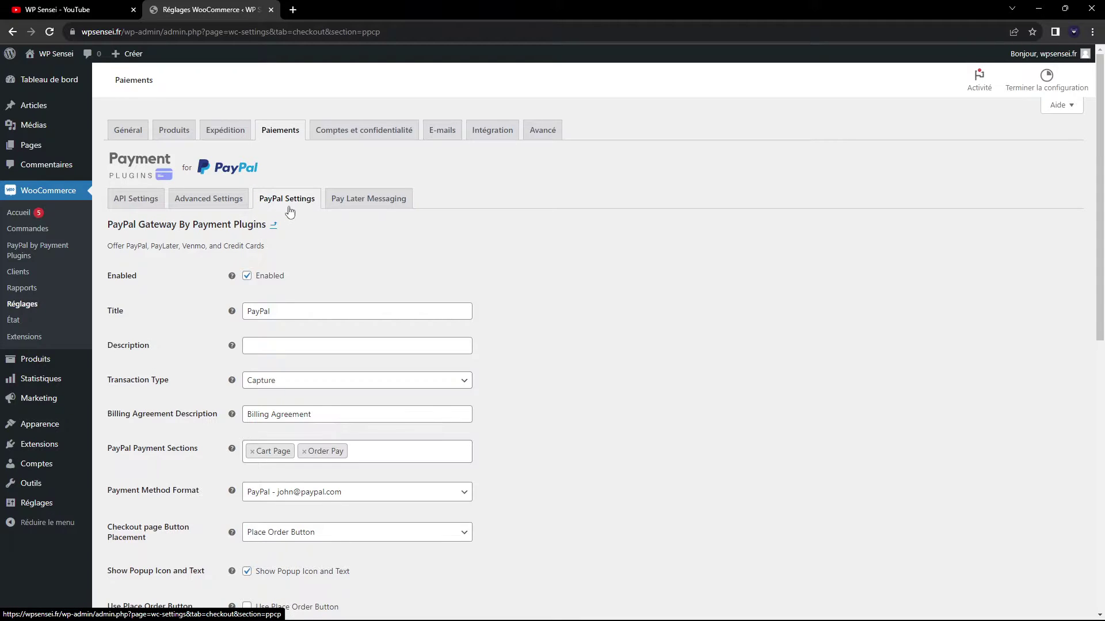
Step: Review the Pay Later Messaging options and the PayPal gateway's title, description, transaction type and billing agreement description
click(357, 201)
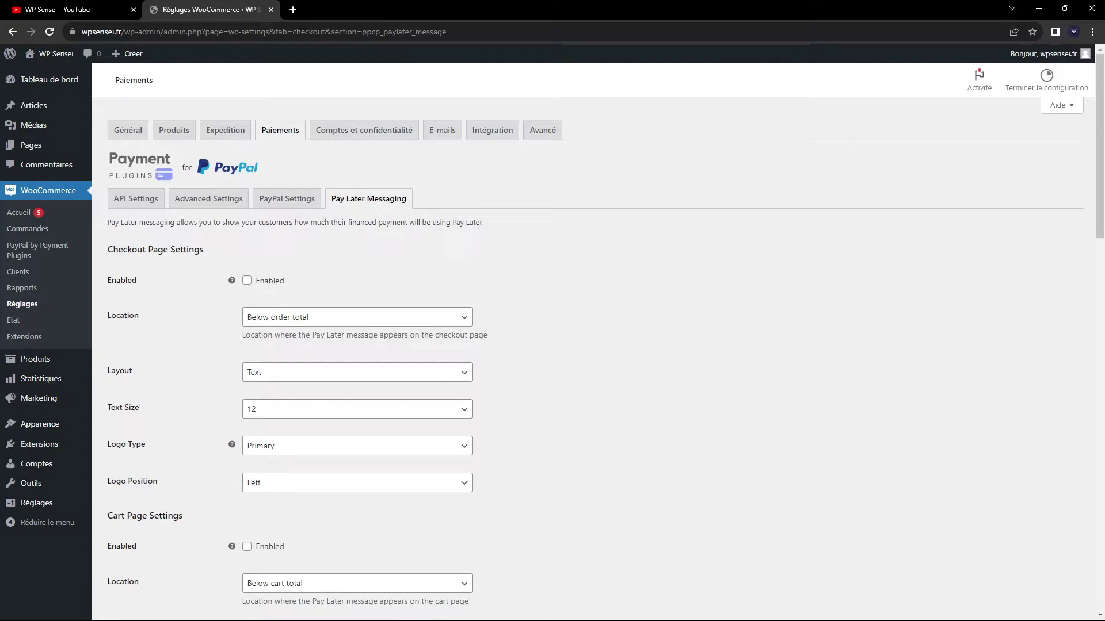
click(282, 203)
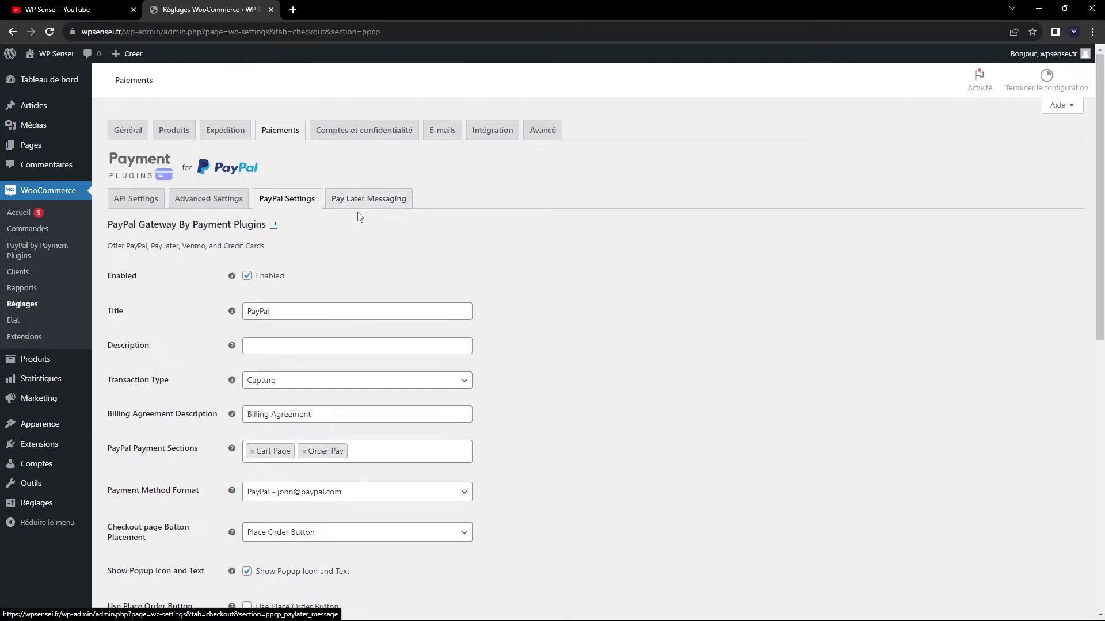
scroll(257, 215, down, 1)
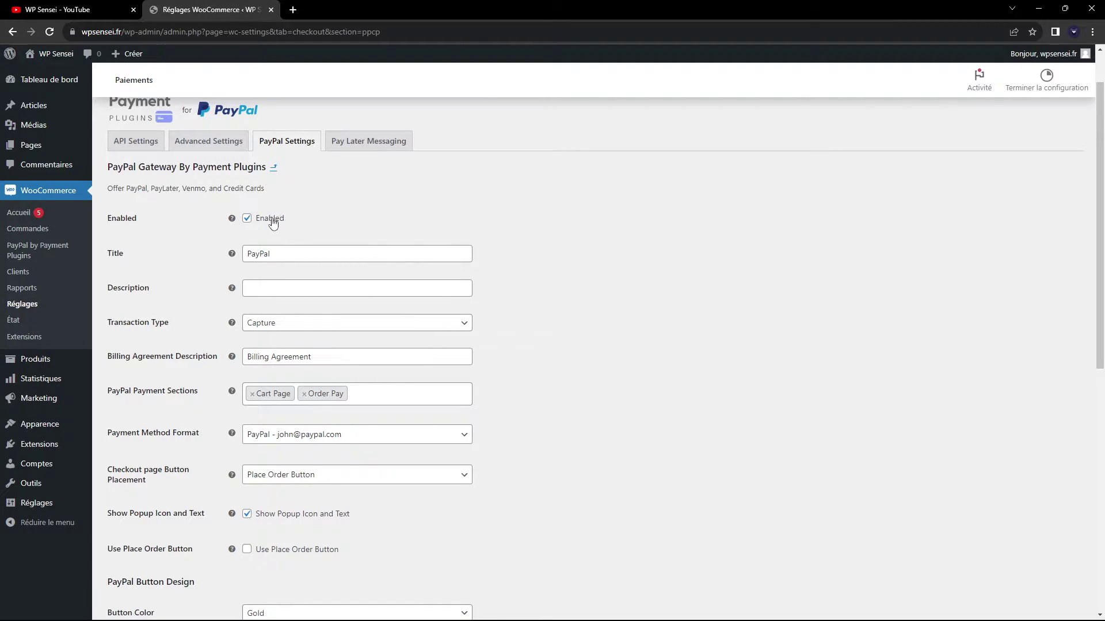
drag(290, 256, 159, 261)
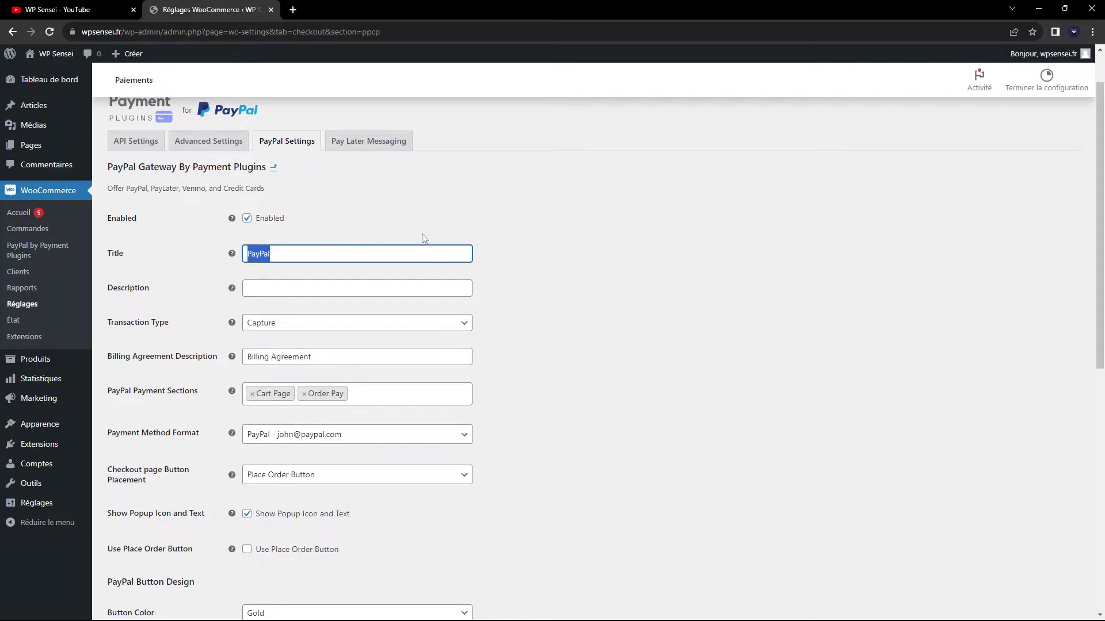
click(350, 253)
click(311, 293)
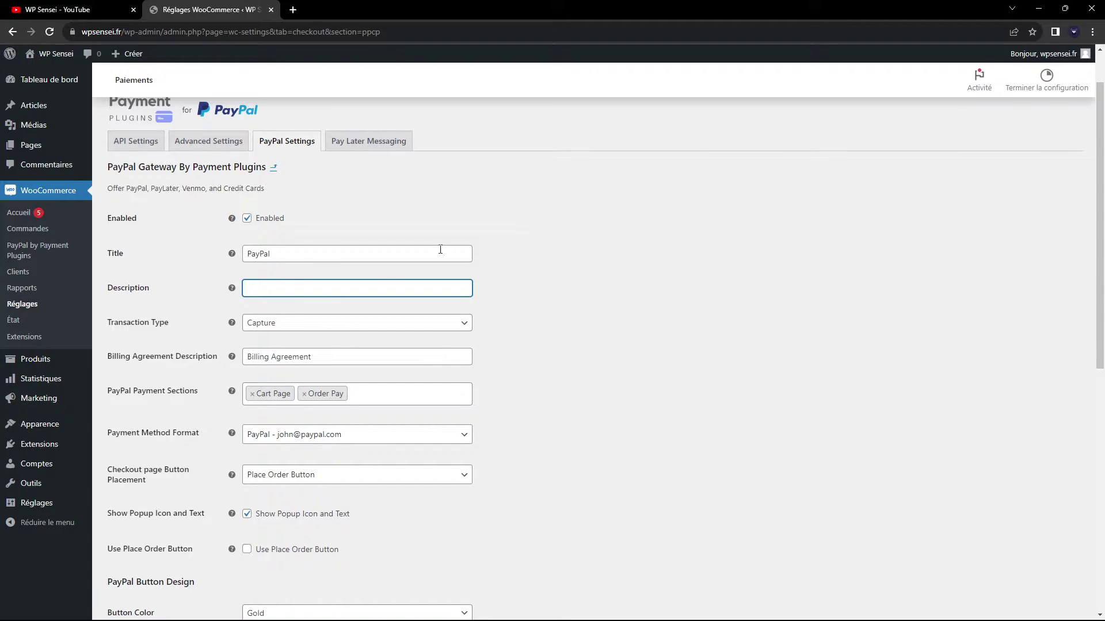
click(311, 326)
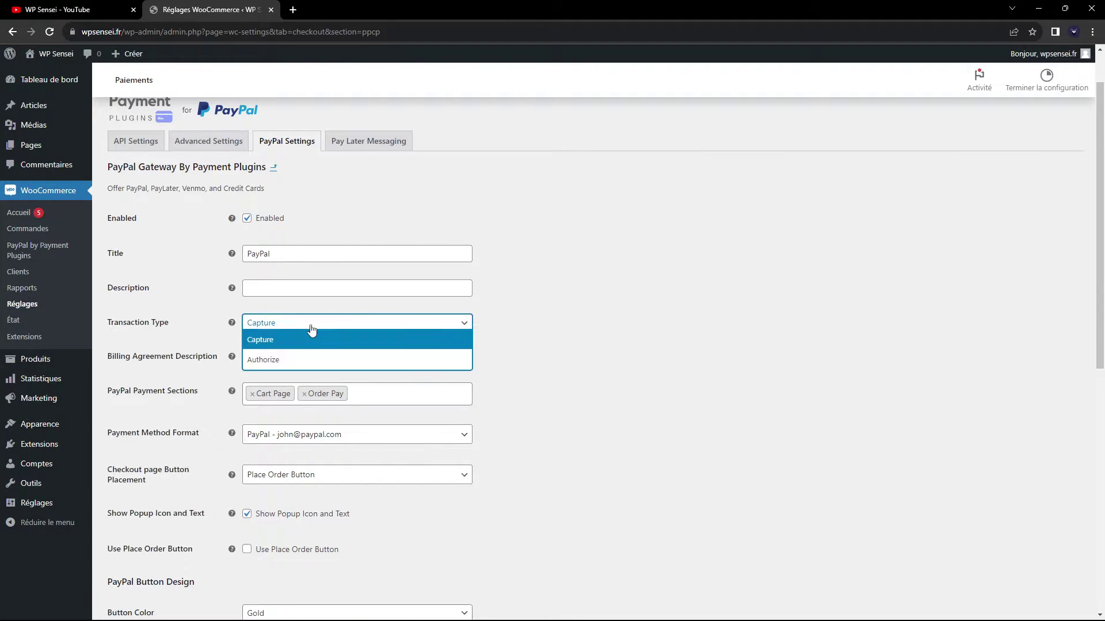
click(554, 326)
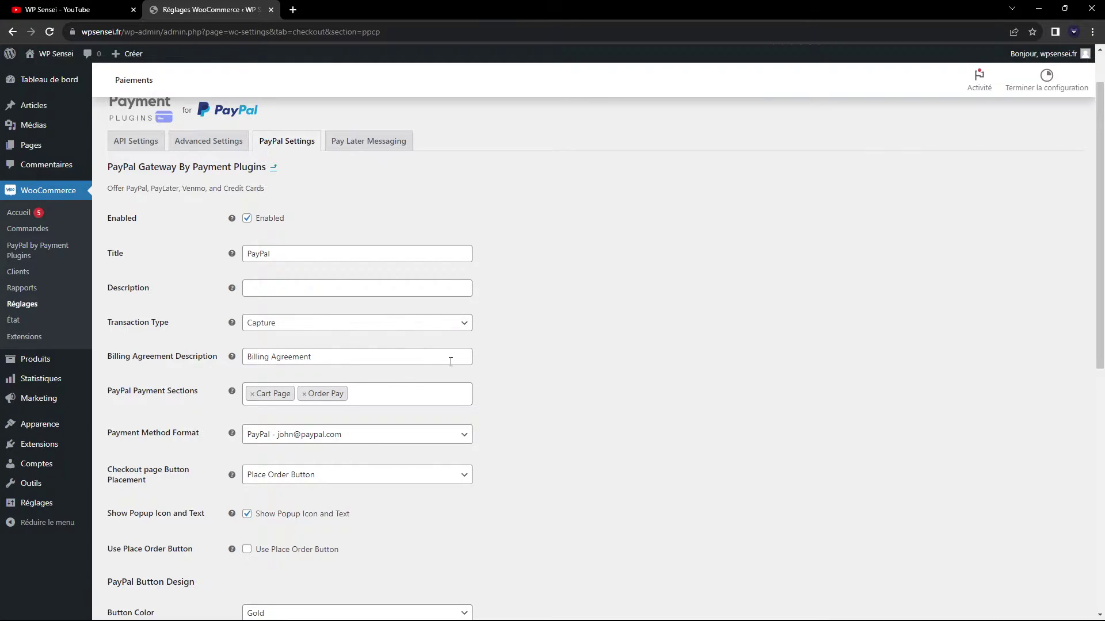
drag(347, 355, 175, 355)
click(511, 368)
Step: Remove Cart Page from the PayPal payment sections
scroll(483, 353, down, 1)
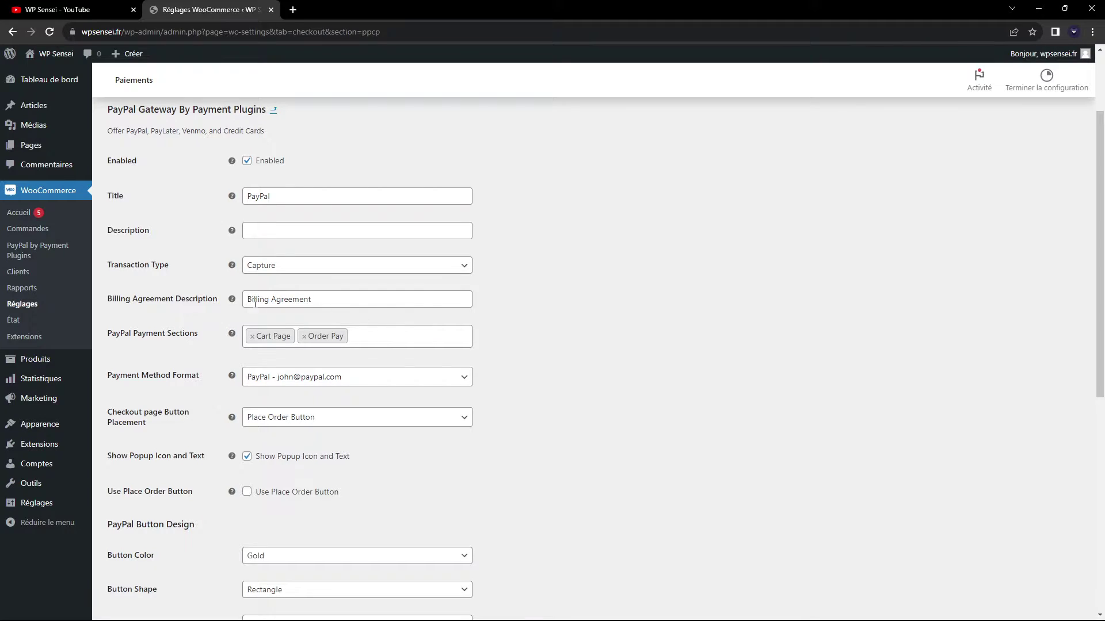
click(252, 337)
click(684, 340)
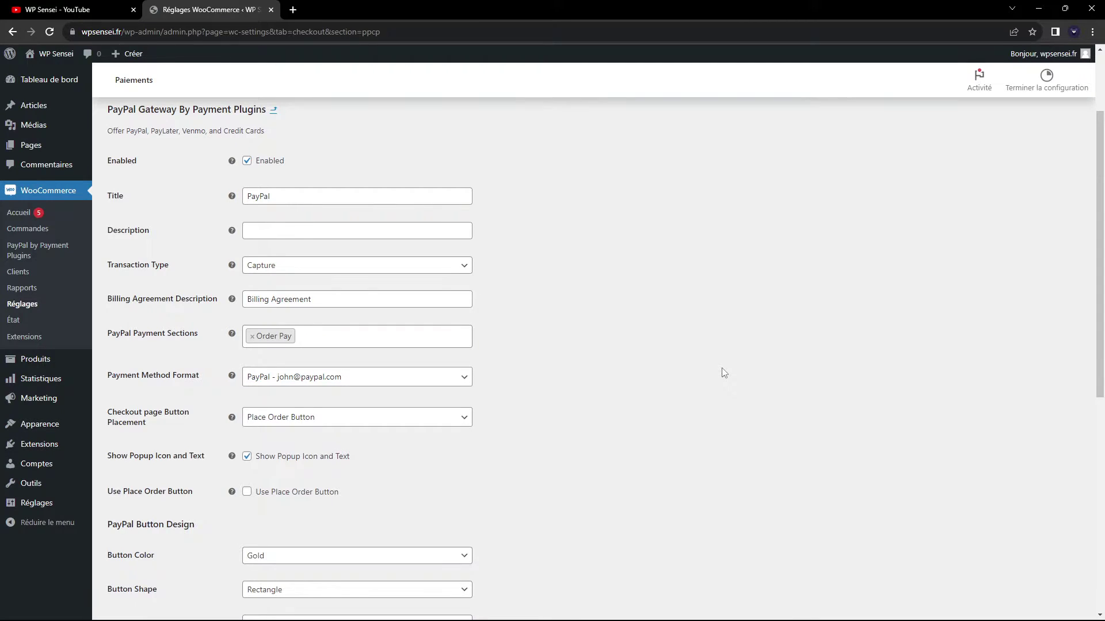
Step: Review the available options for the payment method format and the checkout page button placement
scroll(535, 344, down, 1)
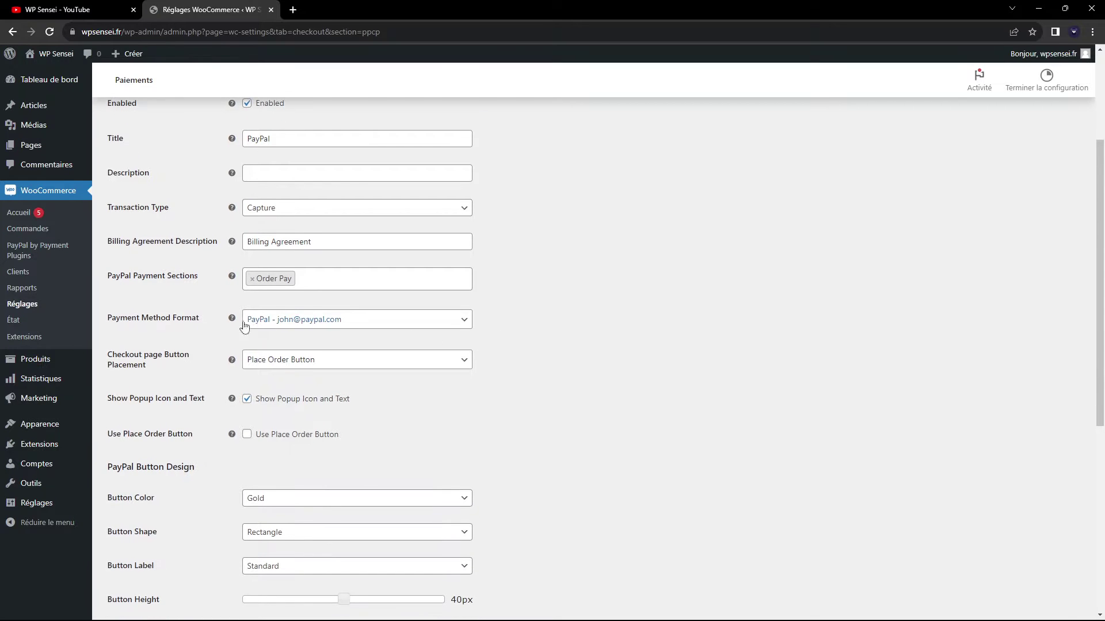
click(288, 320)
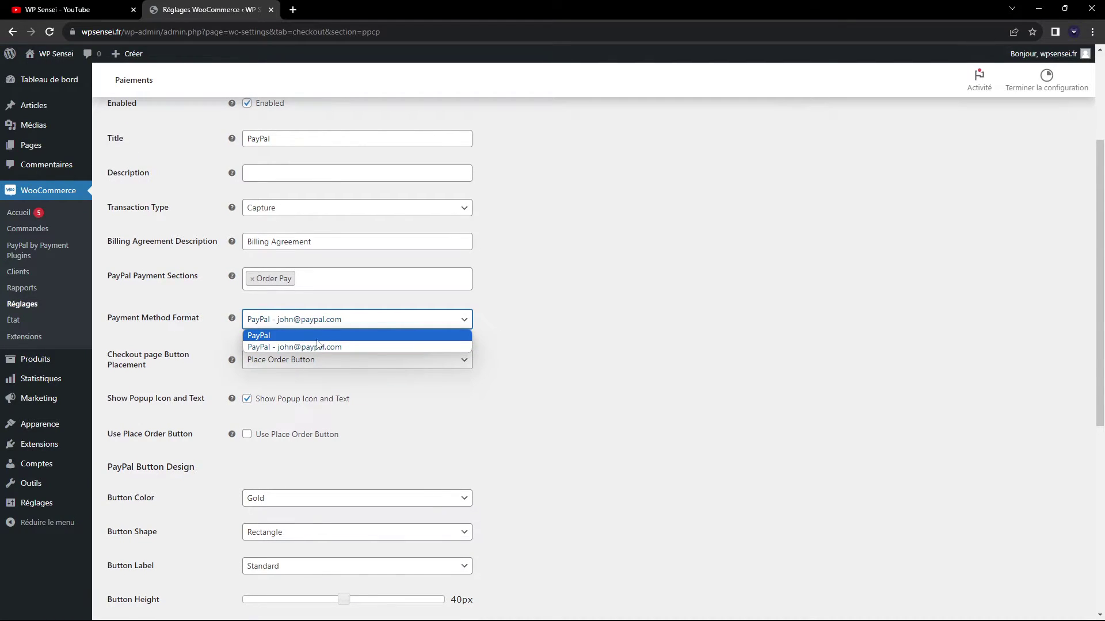
click(566, 321)
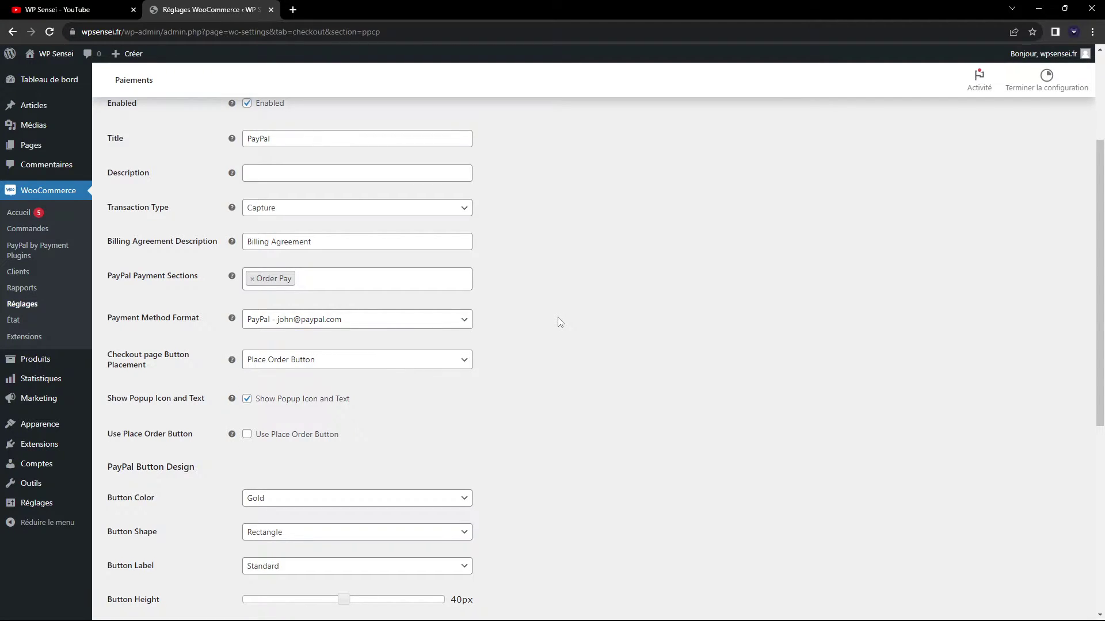
scroll(509, 322, down, 1)
click(369, 306)
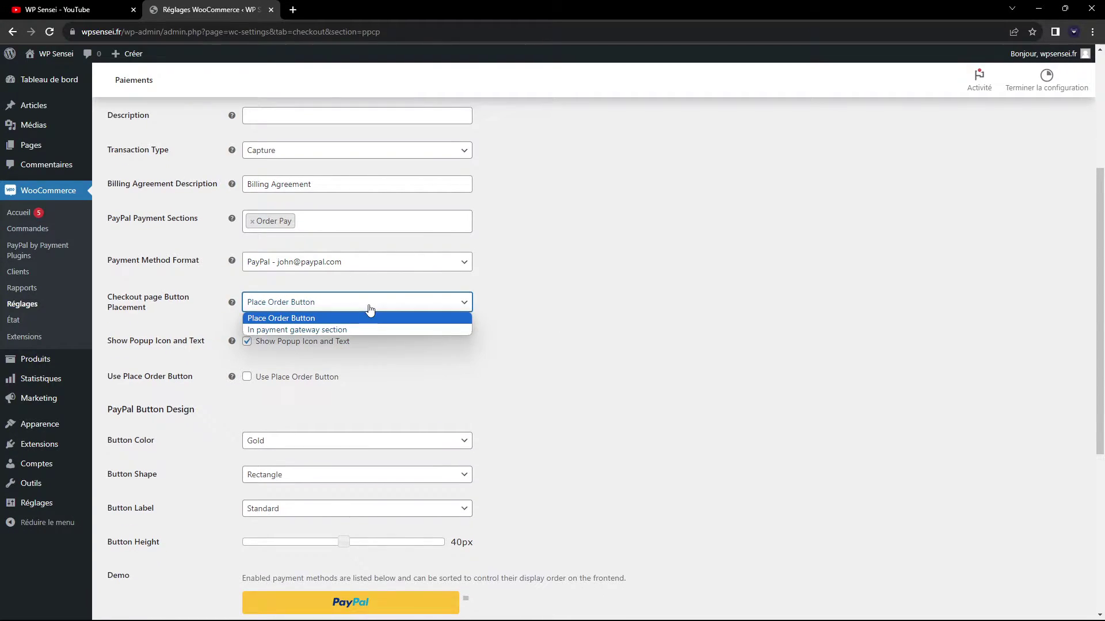
click(589, 300)
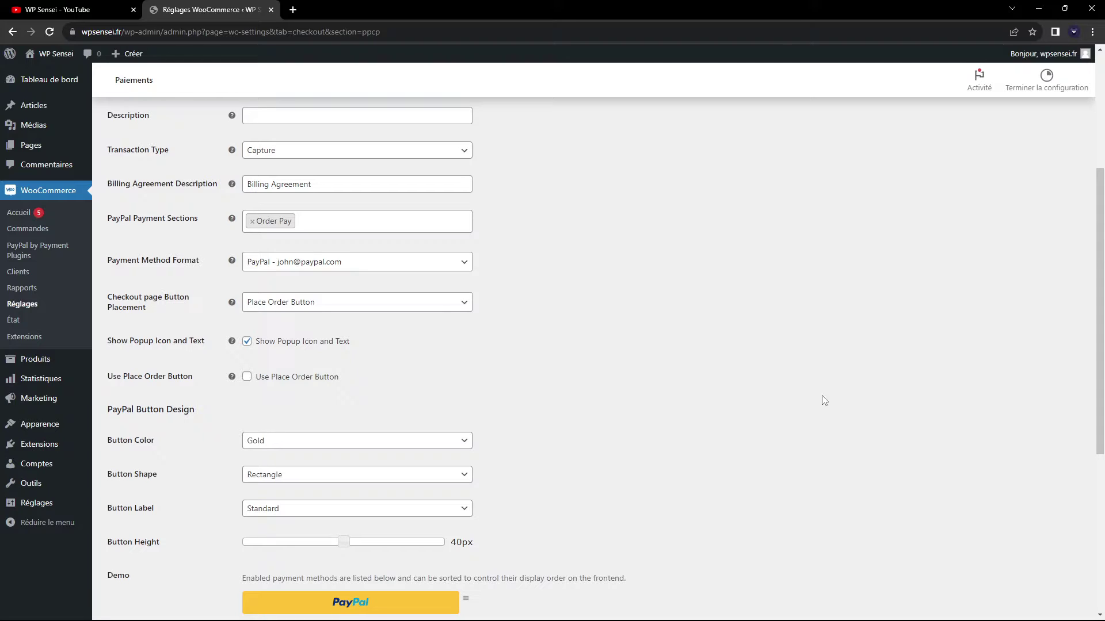
click(383, 262)
click(340, 303)
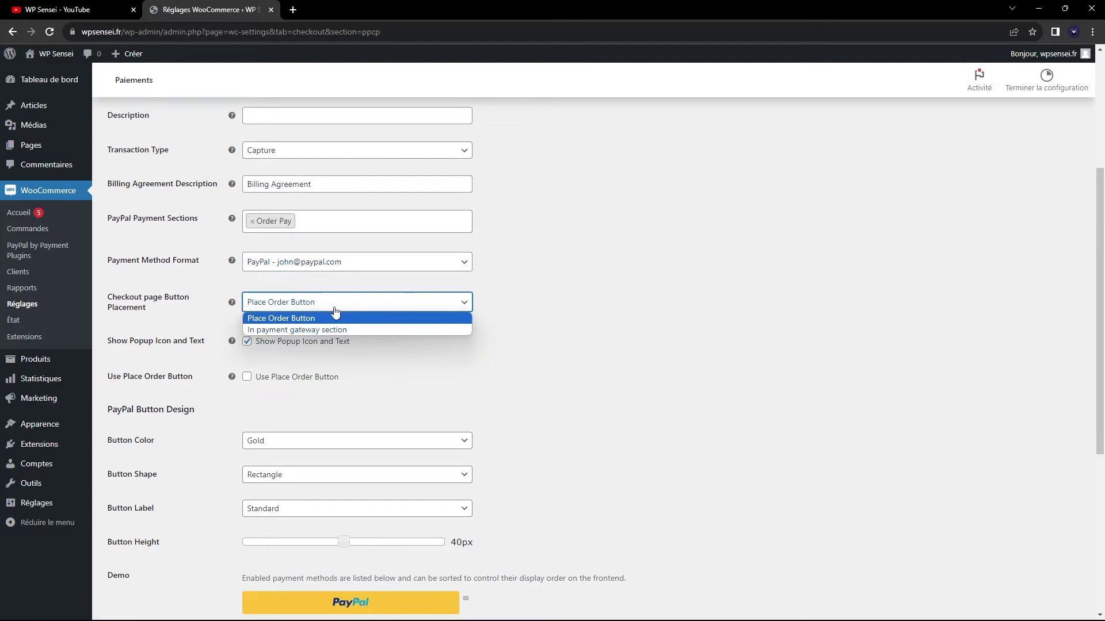
click(617, 345)
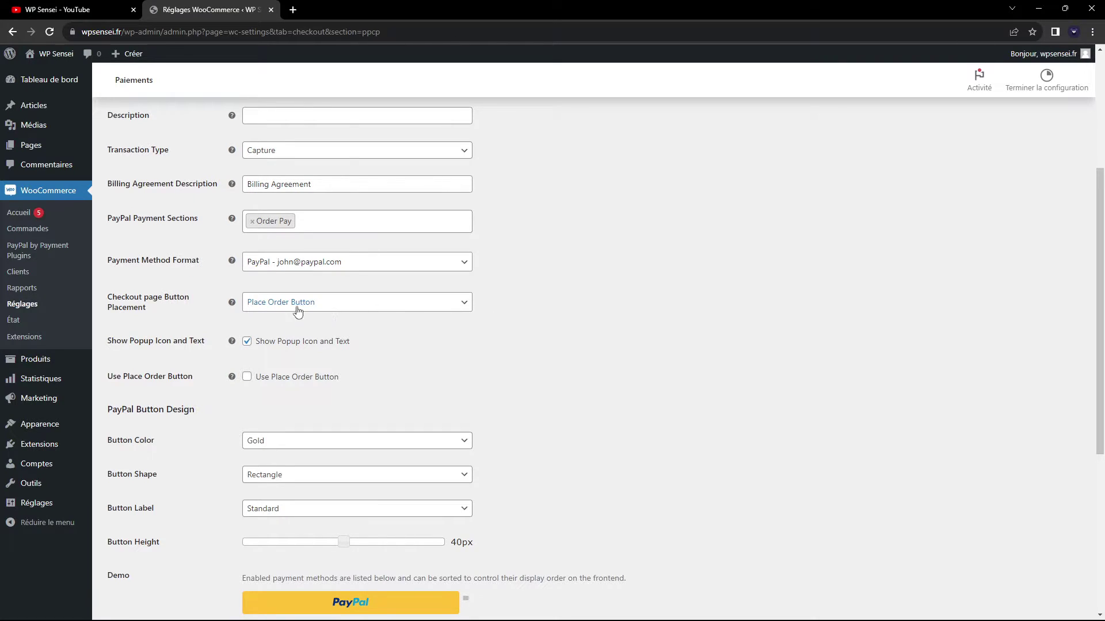
Step: Try the Blue, Silver, Black and White colors on the PayPal button preview, and set the button color back to Gold
scroll(185, 308, down, 1)
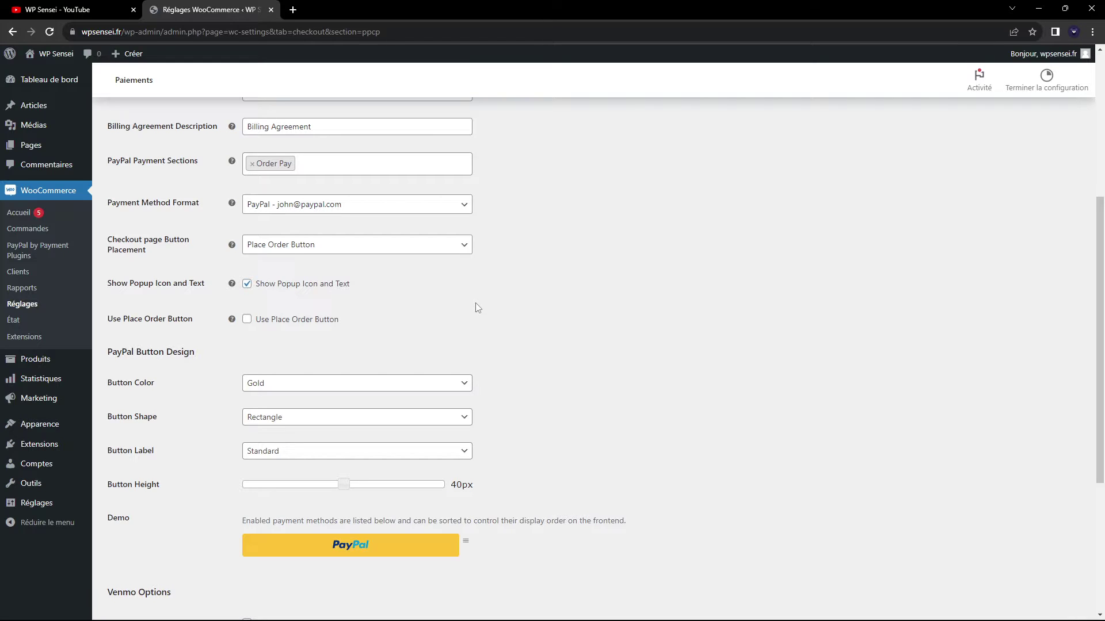
scroll(348, 289, down, 2)
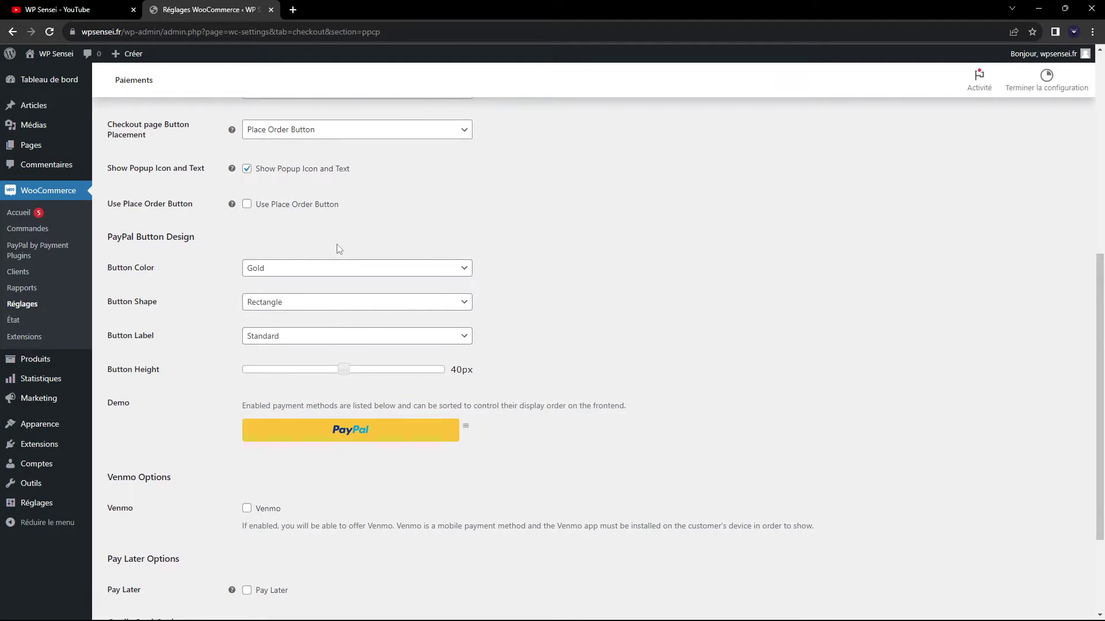
scroll(339, 247, down, 1)
click(343, 213)
click(308, 247)
click(326, 212)
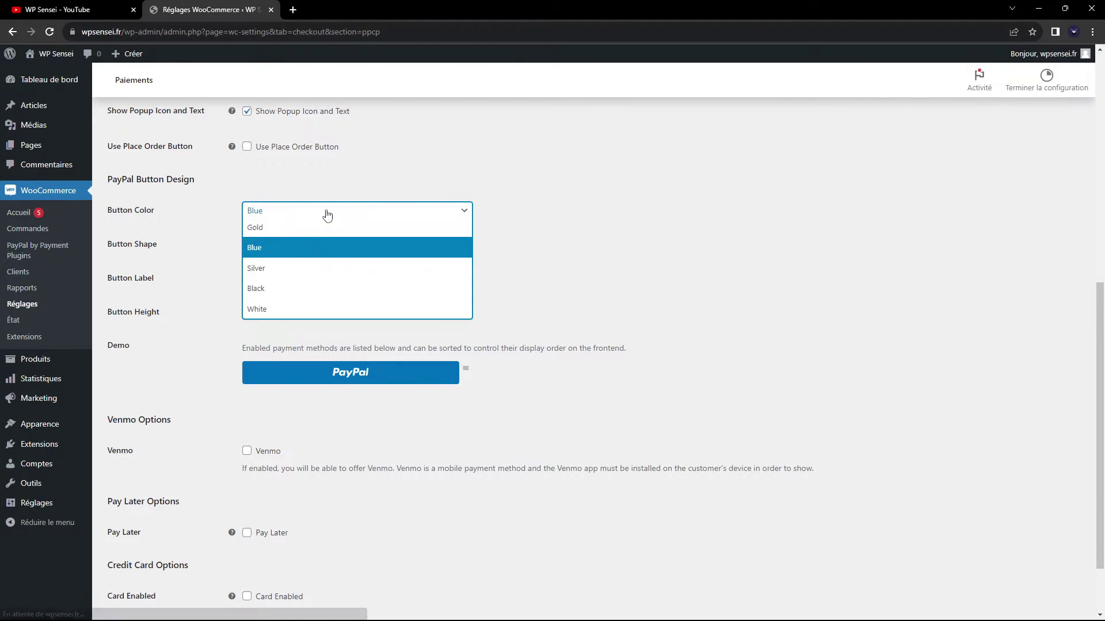
click(303, 268)
click(333, 210)
click(310, 291)
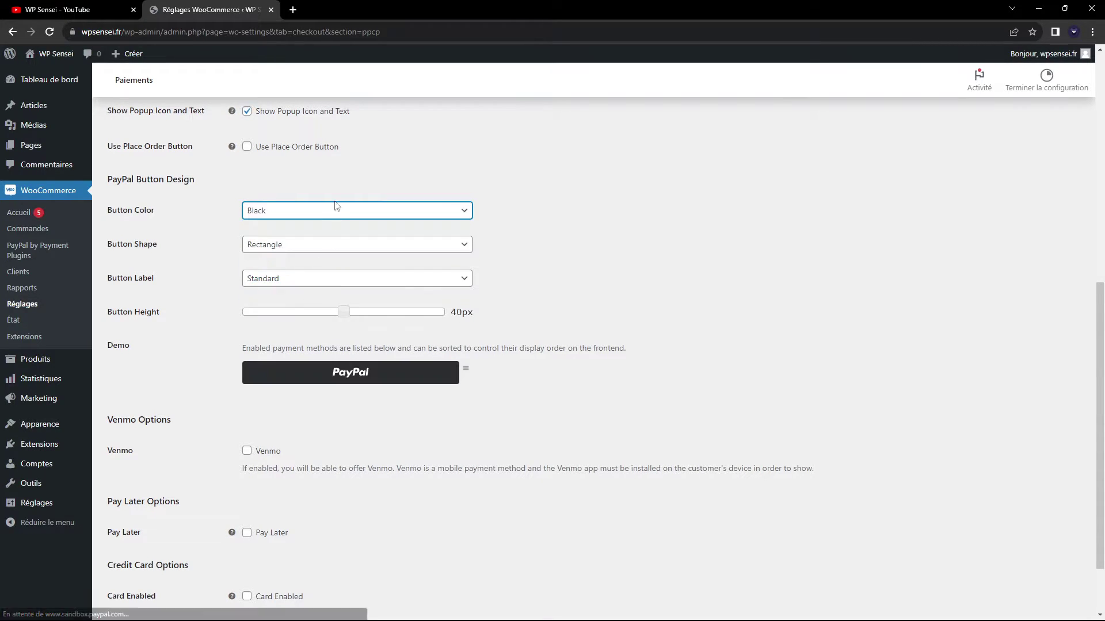
click(331, 213)
click(291, 309)
click(308, 212)
click(308, 230)
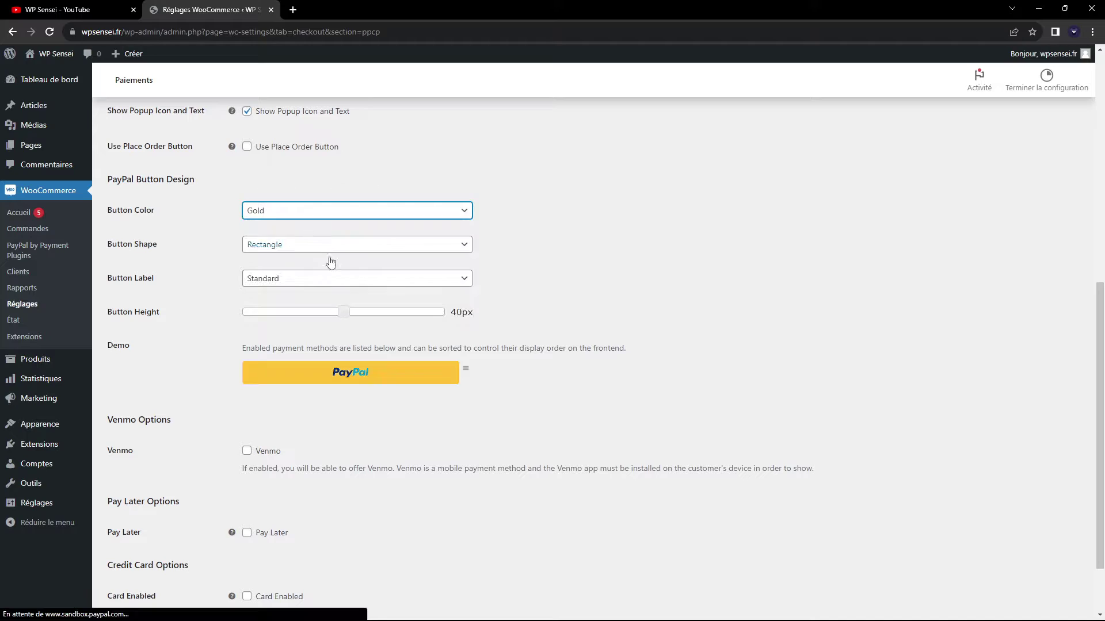
Step: Compare the Blue, Silver and Black PayPal button colors once more, and restore Gold as the button color
click(341, 217)
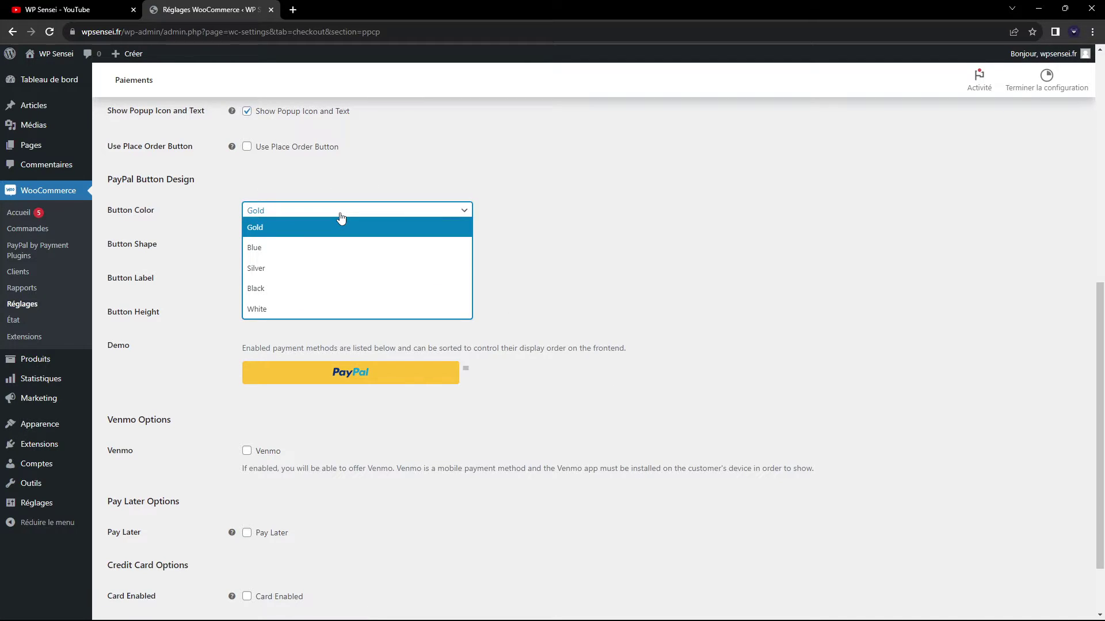
click(274, 248)
click(308, 212)
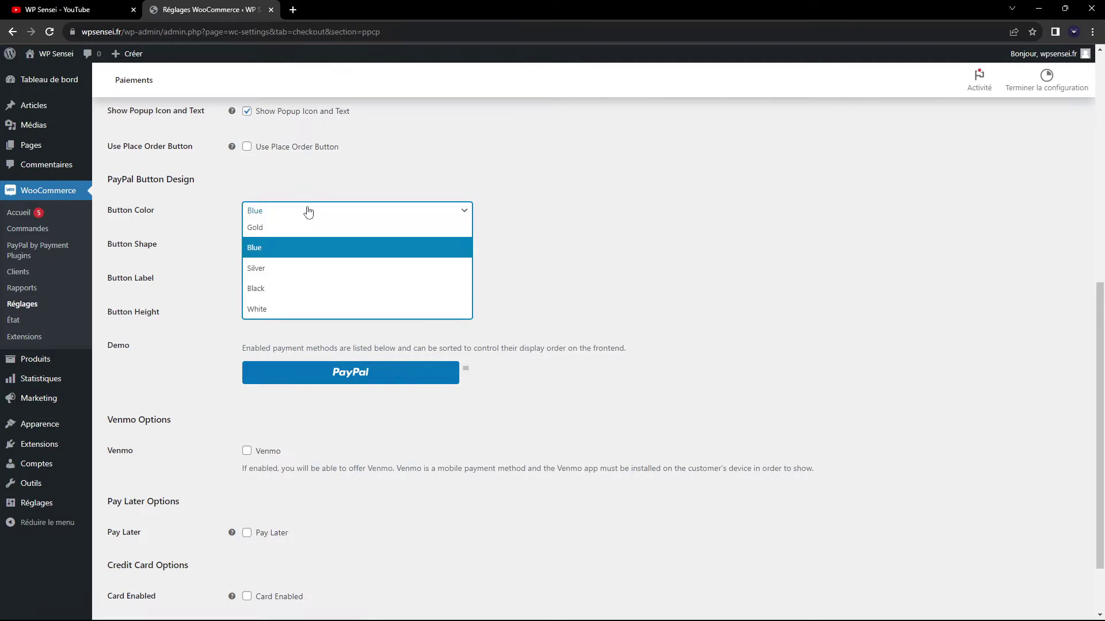
click(291, 250)
click(315, 214)
click(298, 268)
click(316, 212)
click(288, 307)
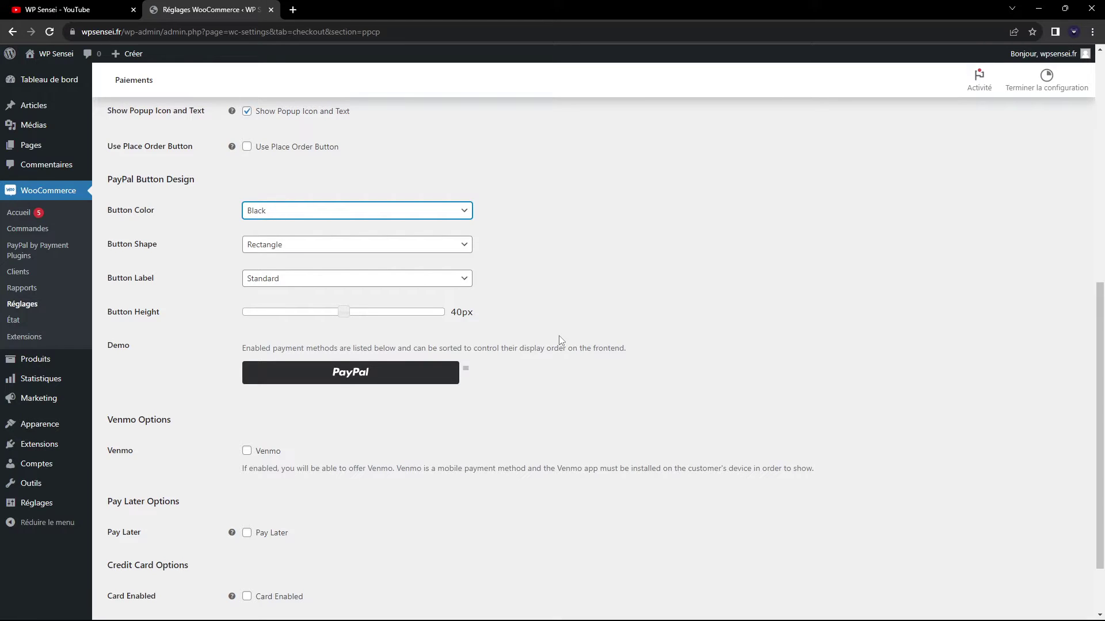
click(366, 211)
click(366, 229)
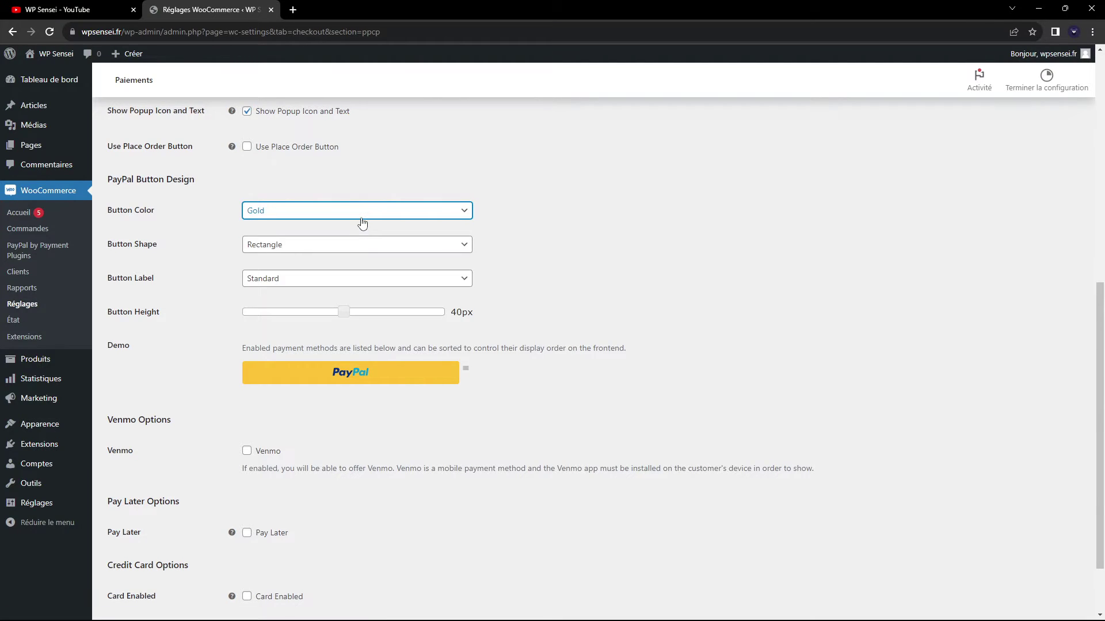
click(361, 221)
click(400, 228)
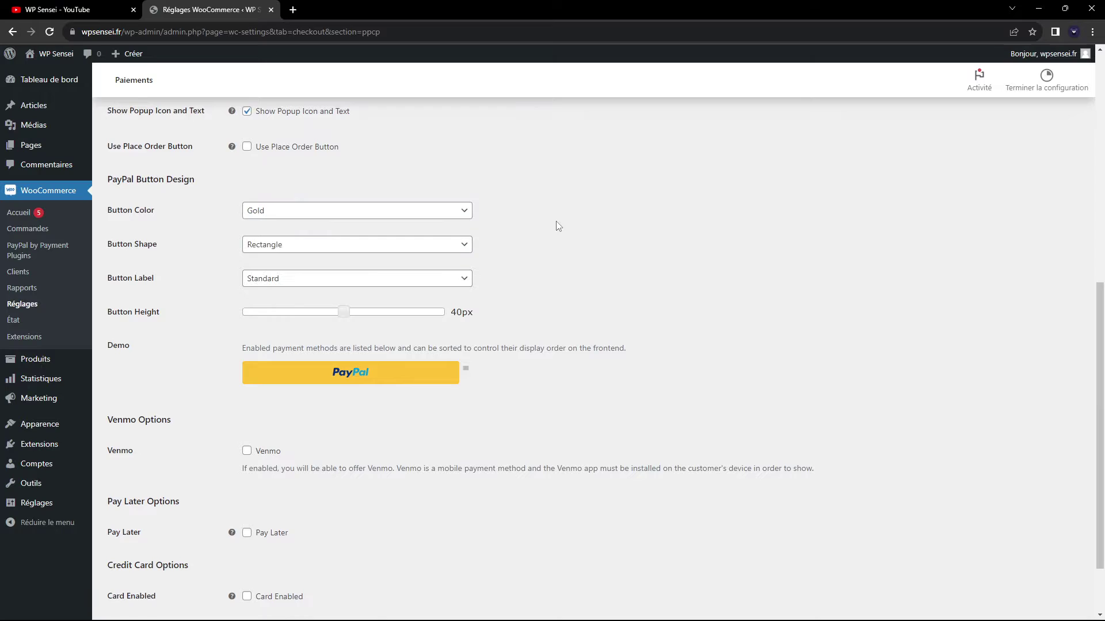
Step: Try the Pill shape for the PayPal button and return the button shape to Rectangle
click(281, 250)
click(279, 260)
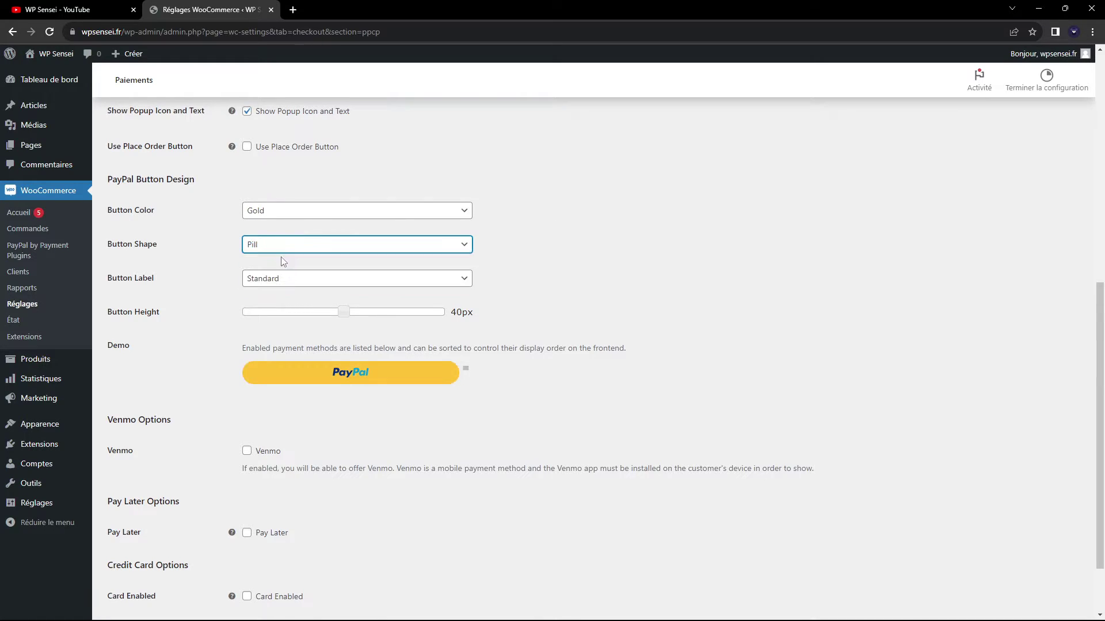
click(288, 249)
click(284, 282)
Step: Try Checkout and other labels on the PayPal button, and return the button label to Standard
click(290, 280)
click(276, 315)
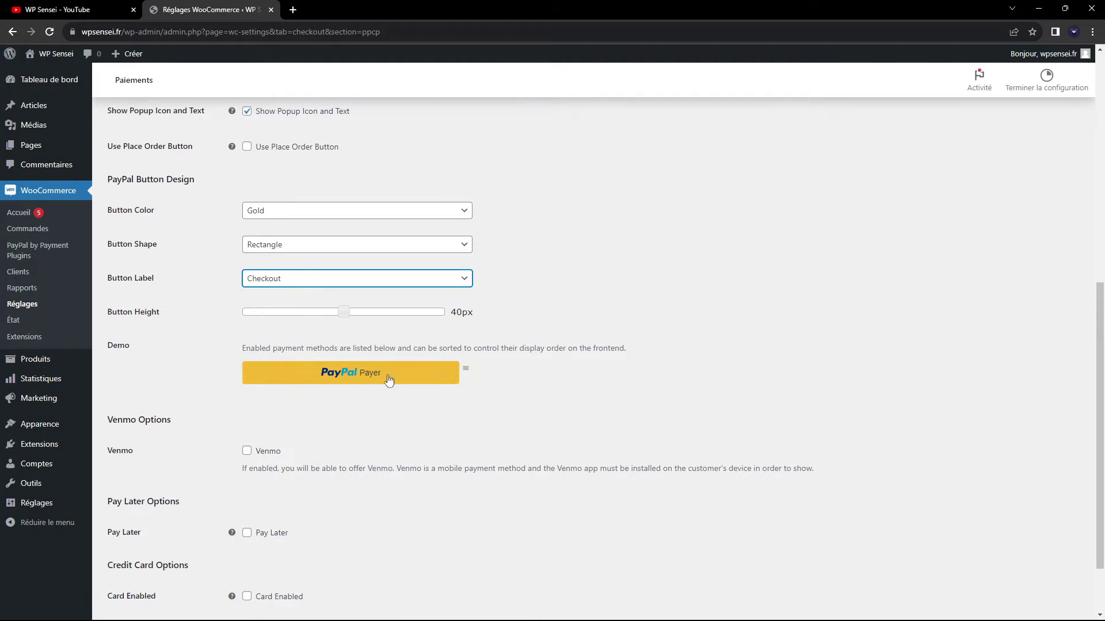
click(280, 275)
click(290, 294)
click(291, 279)
click(306, 332)
click(283, 281)
click(281, 294)
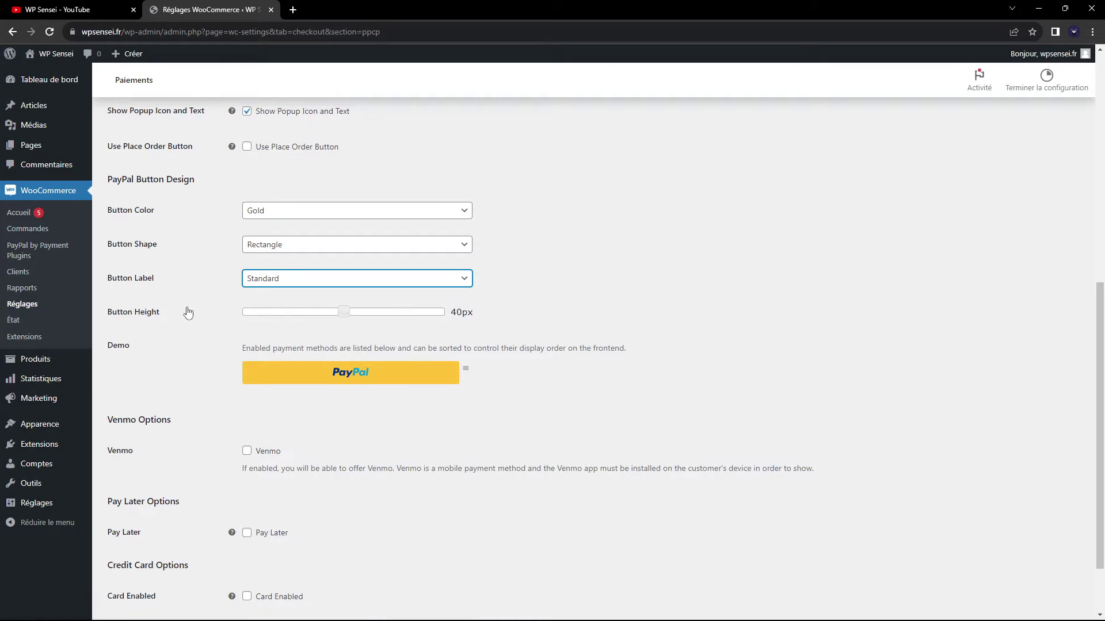
Step: Increase the PayPal button height to 55px
scroll(221, 292, down, 2)
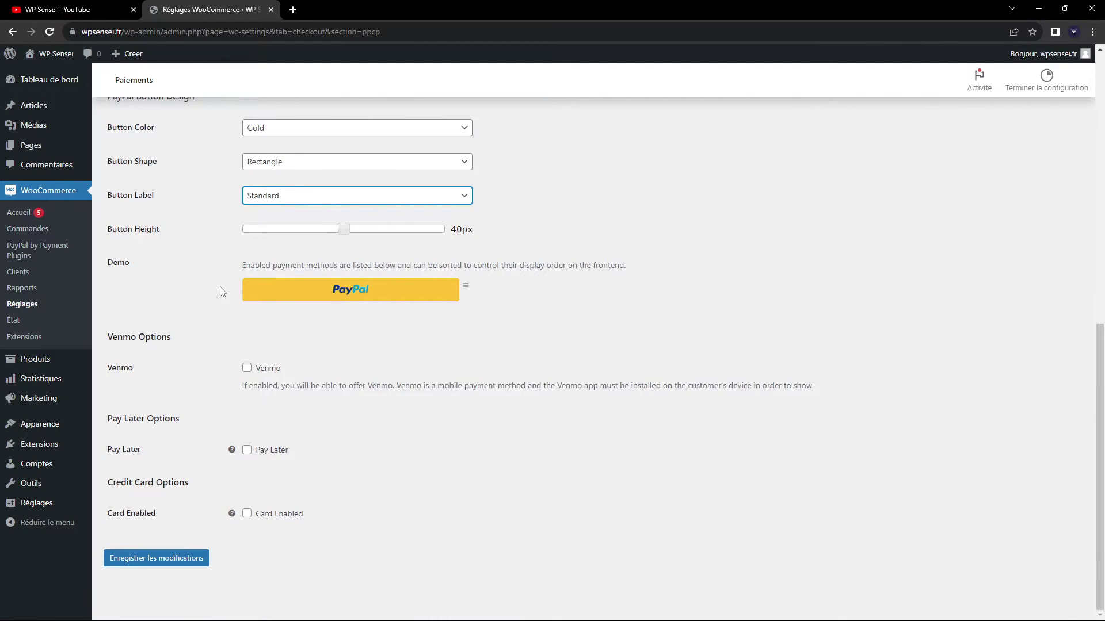
click(344, 230)
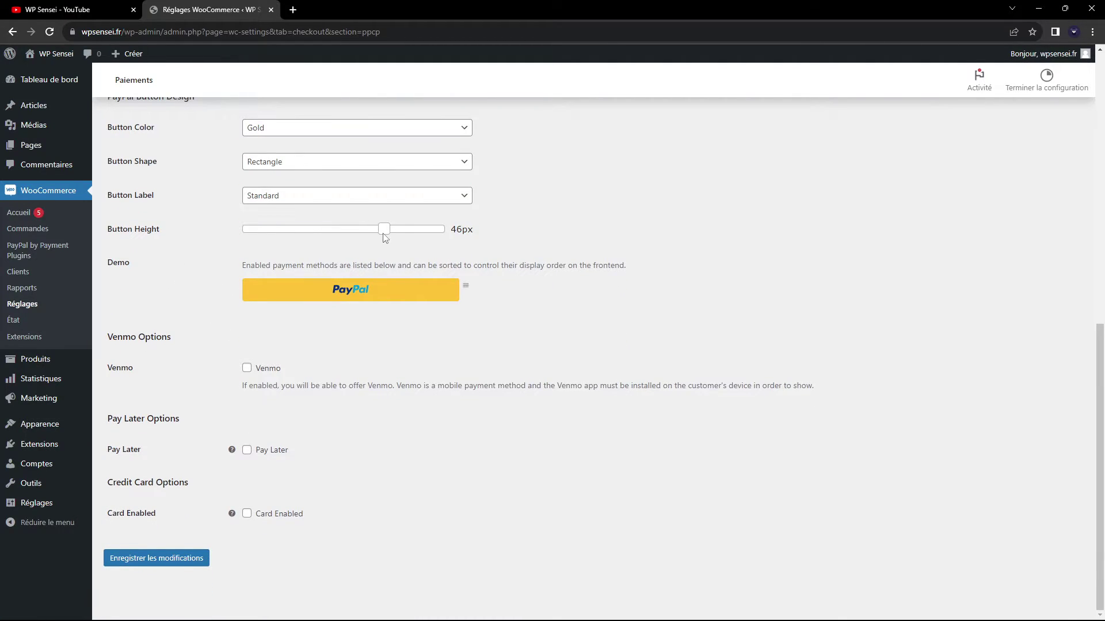
drag(343, 231, 560, 257)
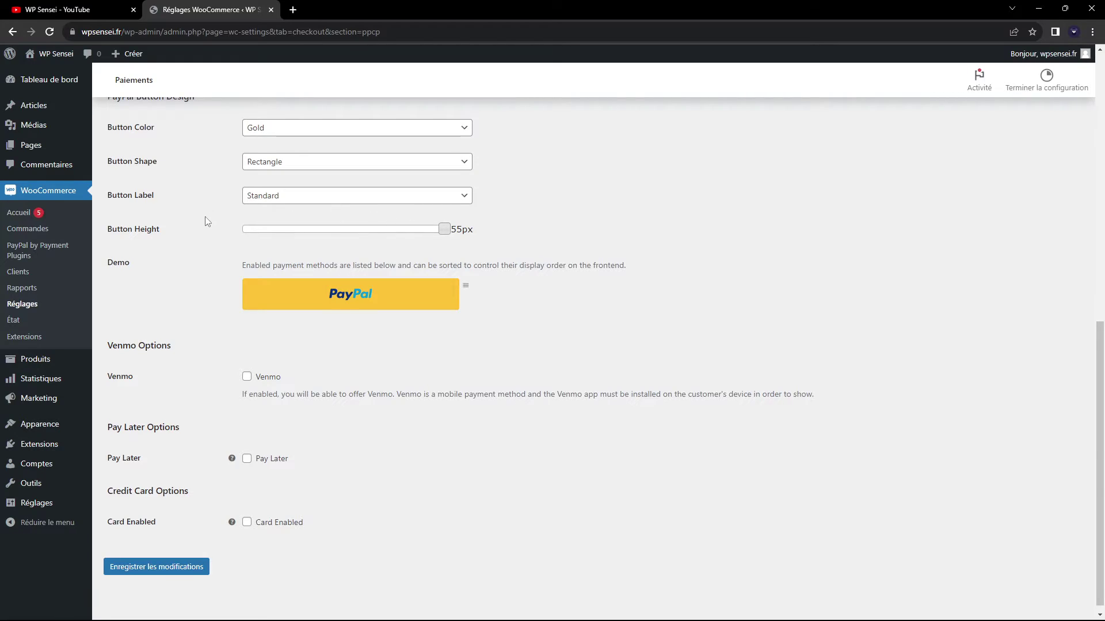
scroll(208, 221, down, 1)
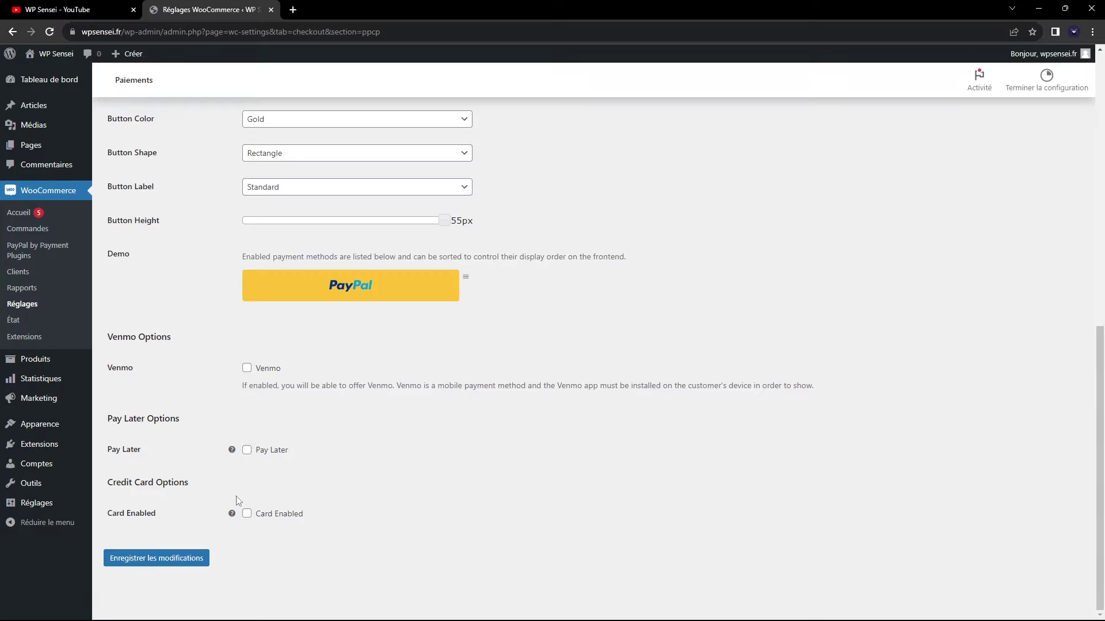
Step: Enable the credit card option to examine its button preview and settings, and turn it off again
click(246, 514)
scroll(417, 466, down, 3)
scroll(337, 438, up, 2)
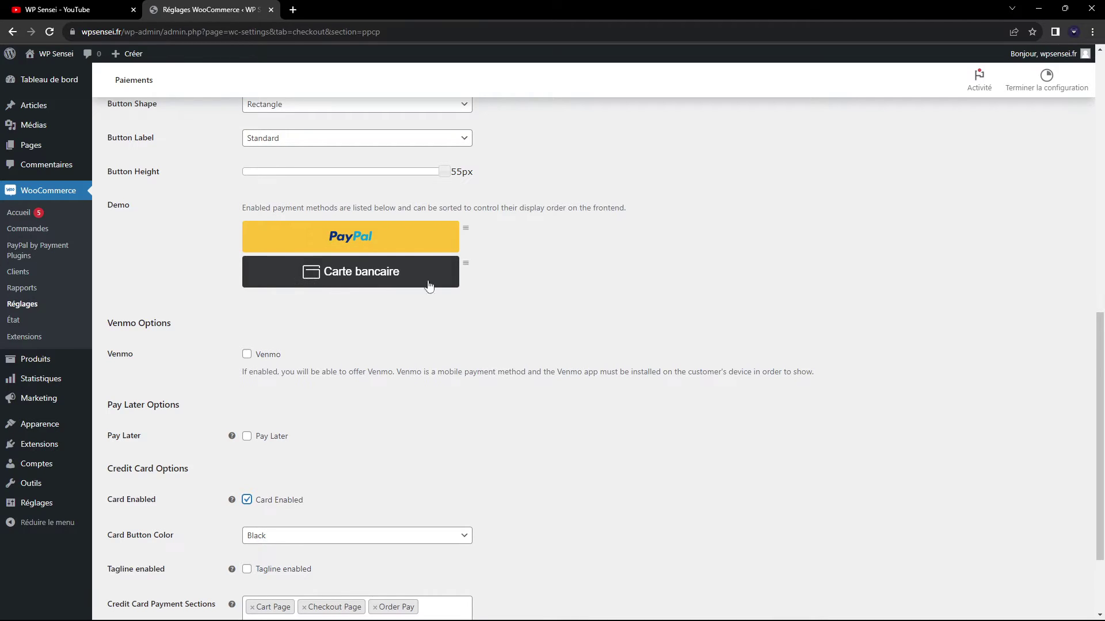
scroll(500, 318, down, 2)
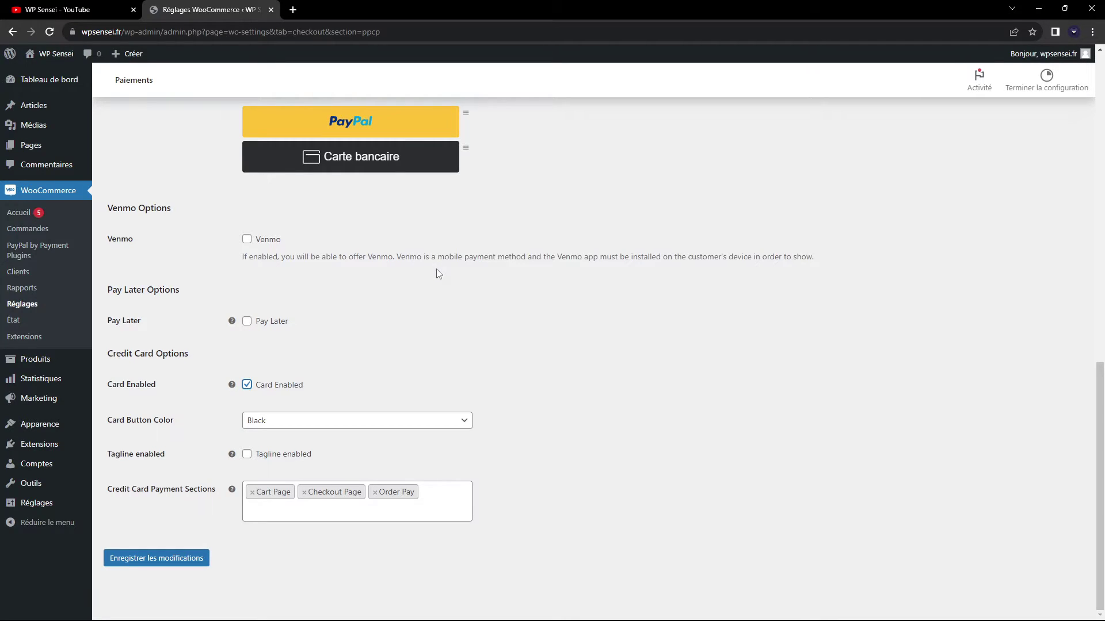
scroll(444, 301, up, 2)
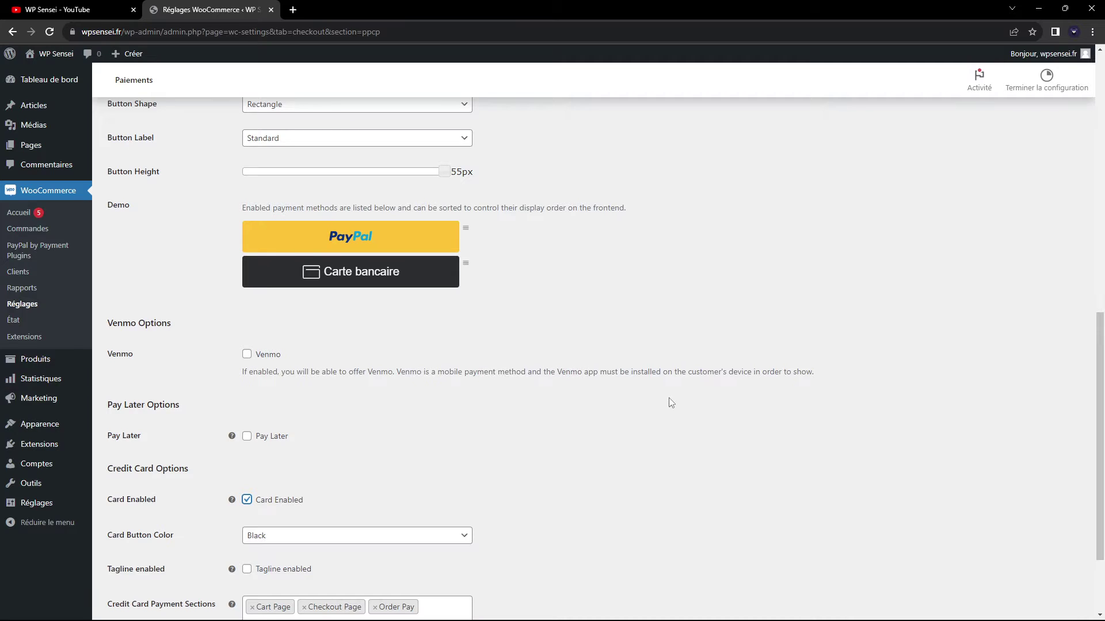
scroll(657, 384, down, 2)
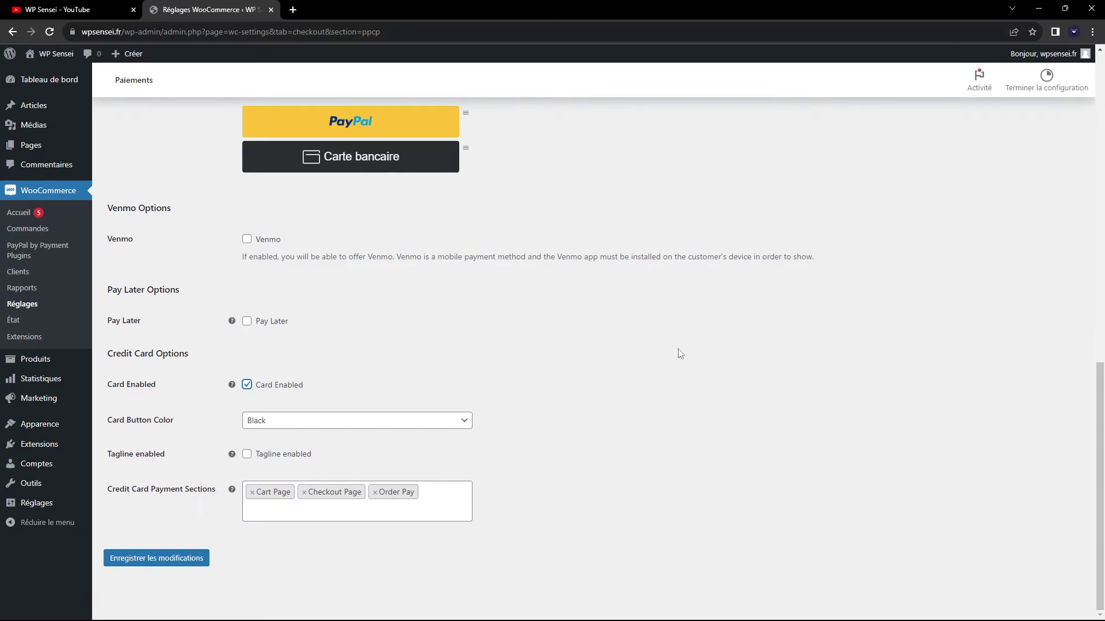
click(278, 385)
Step: Save the PayPal gateway settings
scroll(576, 388, up, 4)
scroll(541, 382, down, 10)
click(171, 560)
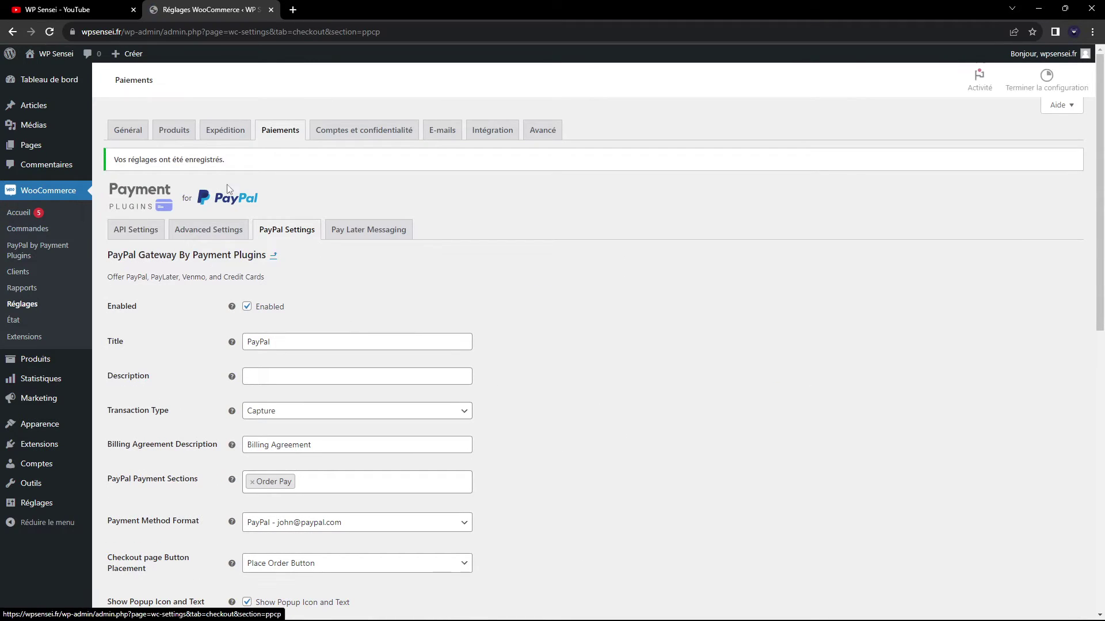
Step: Review the API environment options, keeping production, and open the PayPal connection window before closing it
click(136, 230)
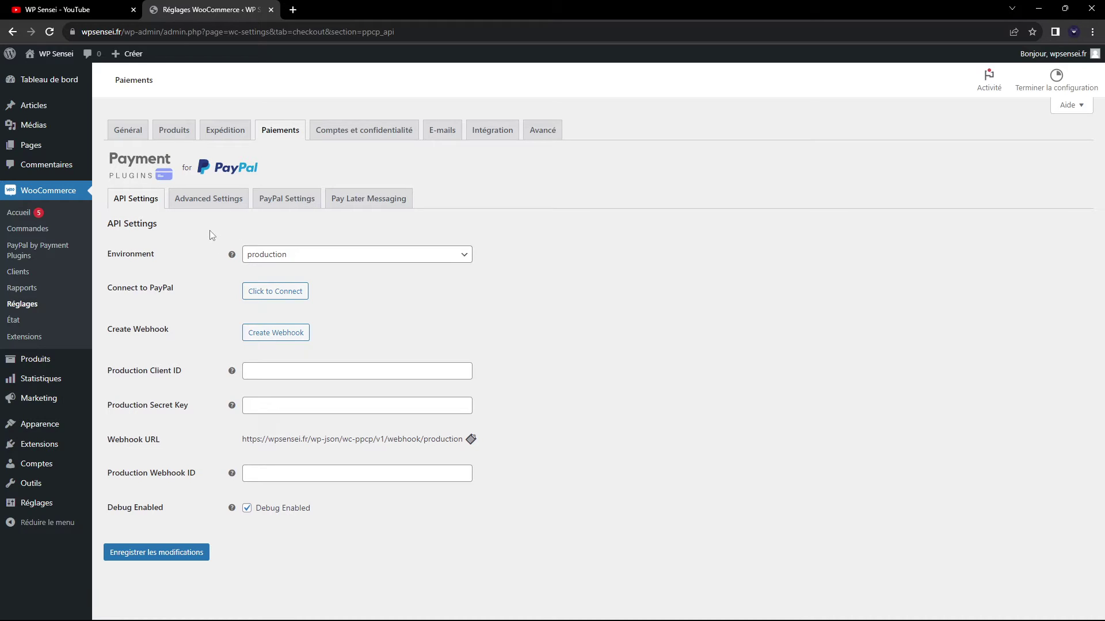
click(281, 255)
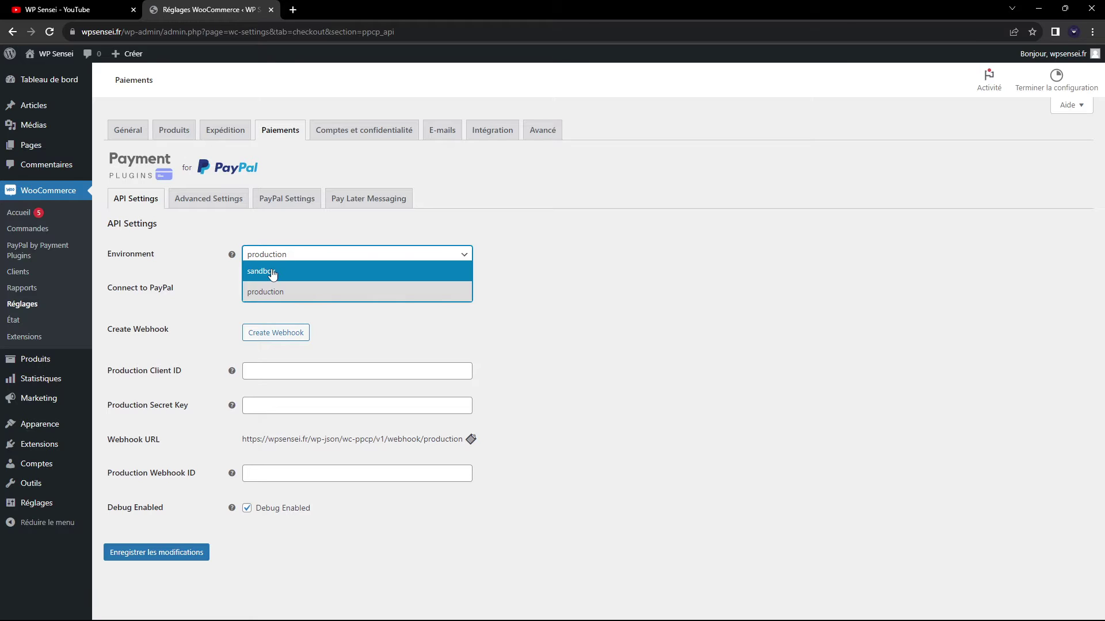
click(252, 294)
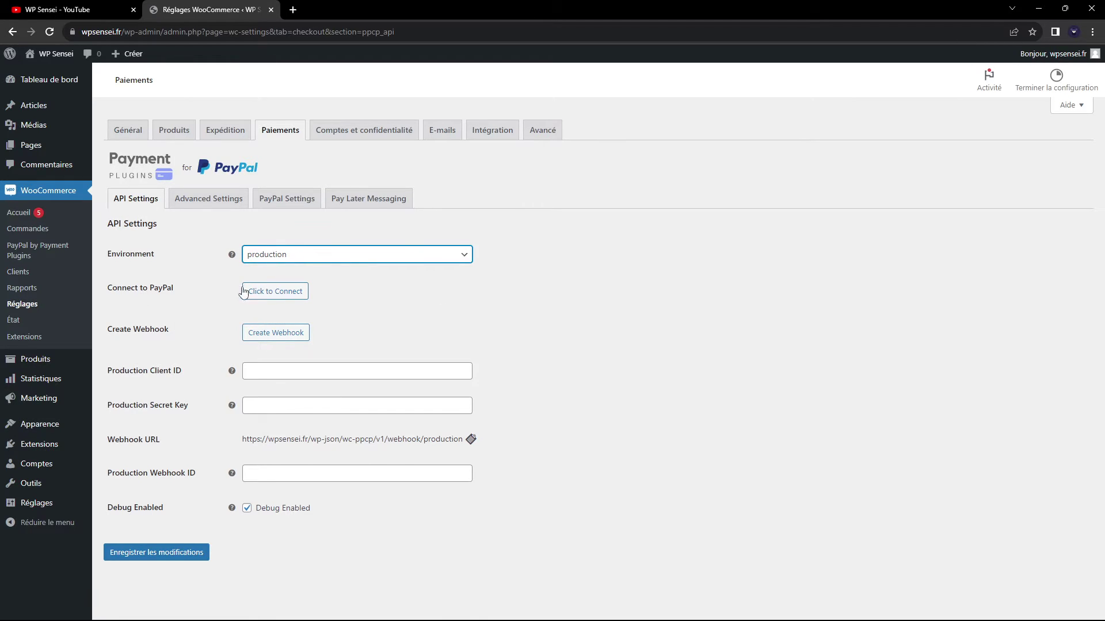
click(293, 297)
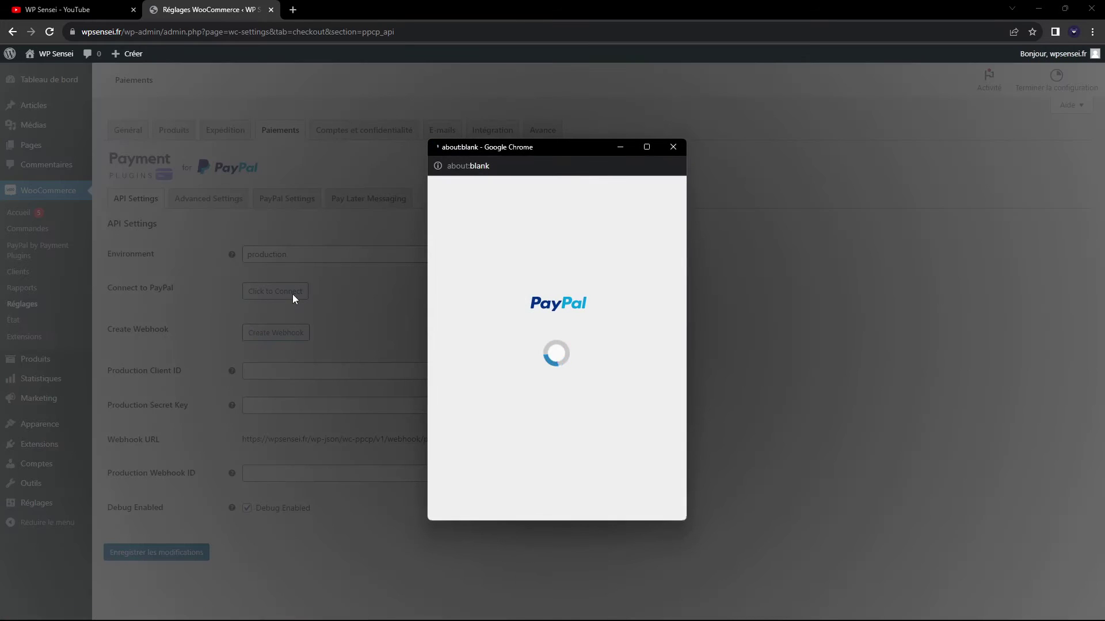
click(672, 148)
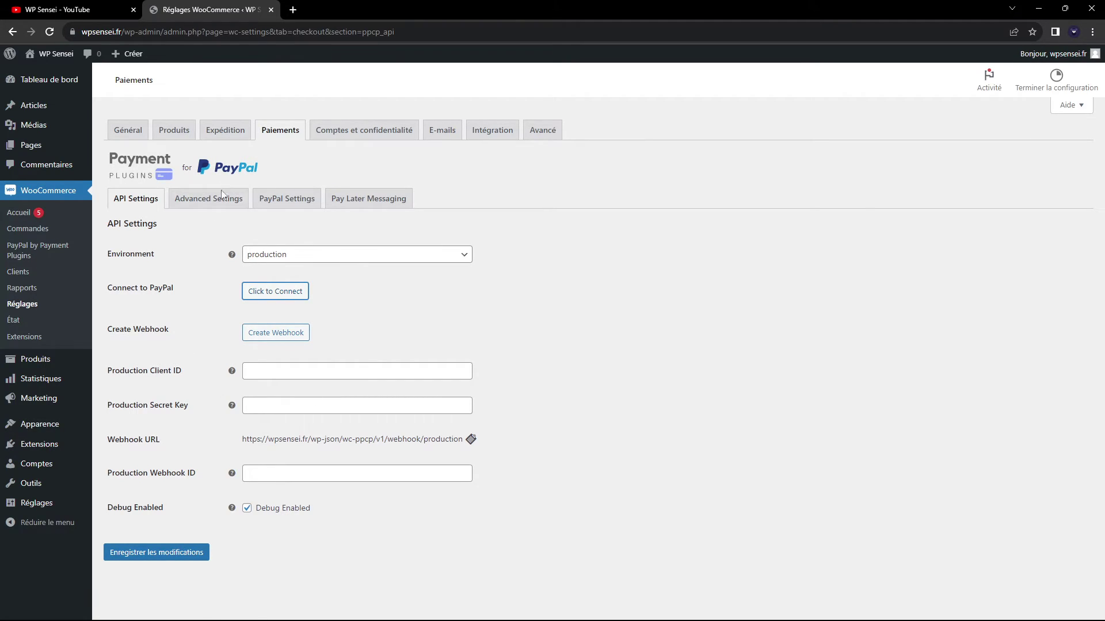
Step: Look over the PayPal gateway settings page again
click(282, 198)
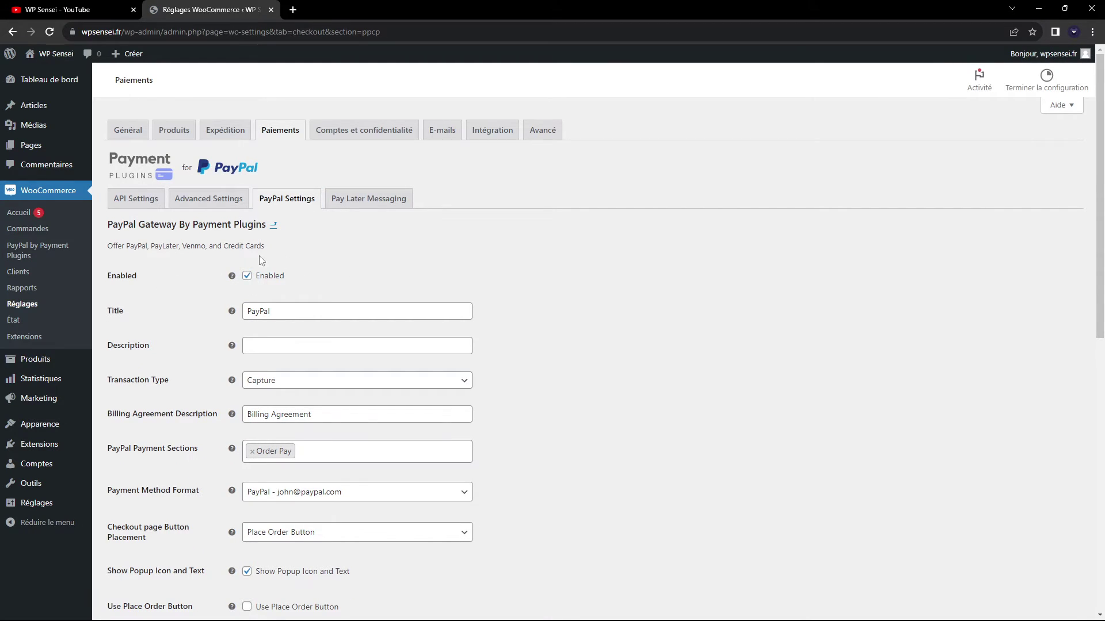
scroll(288, 300, down, 4)
scroll(555, 456, up, 4)
Step: Open the plugin's Advanced Settings and examine the store's display name
click(198, 200)
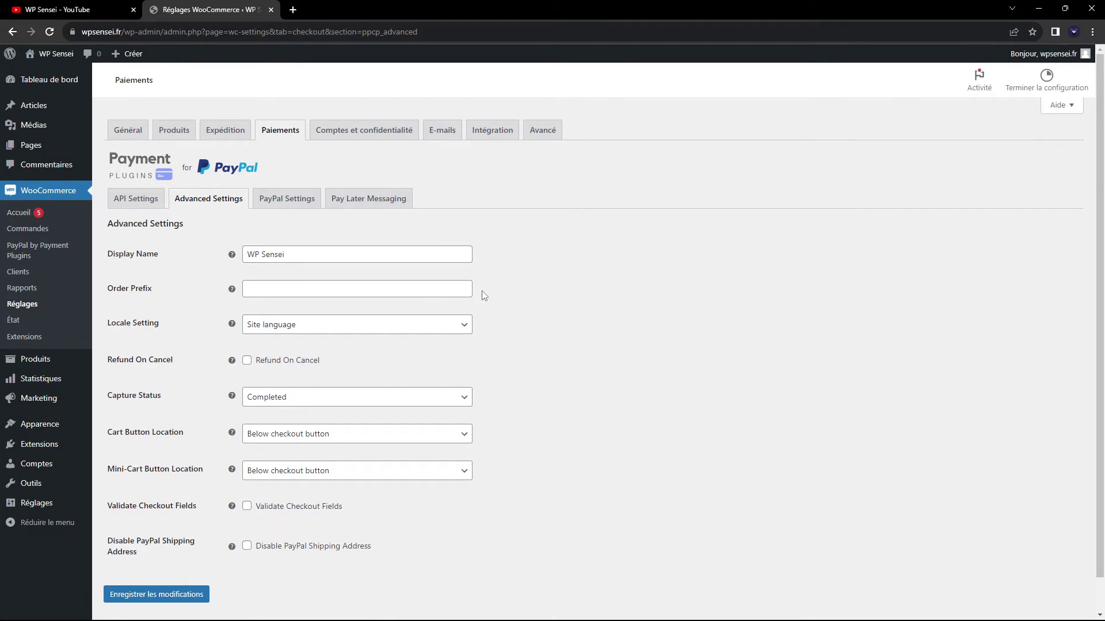
triple_click(348, 253)
click(177, 270)
drag(368, 257, 247, 257)
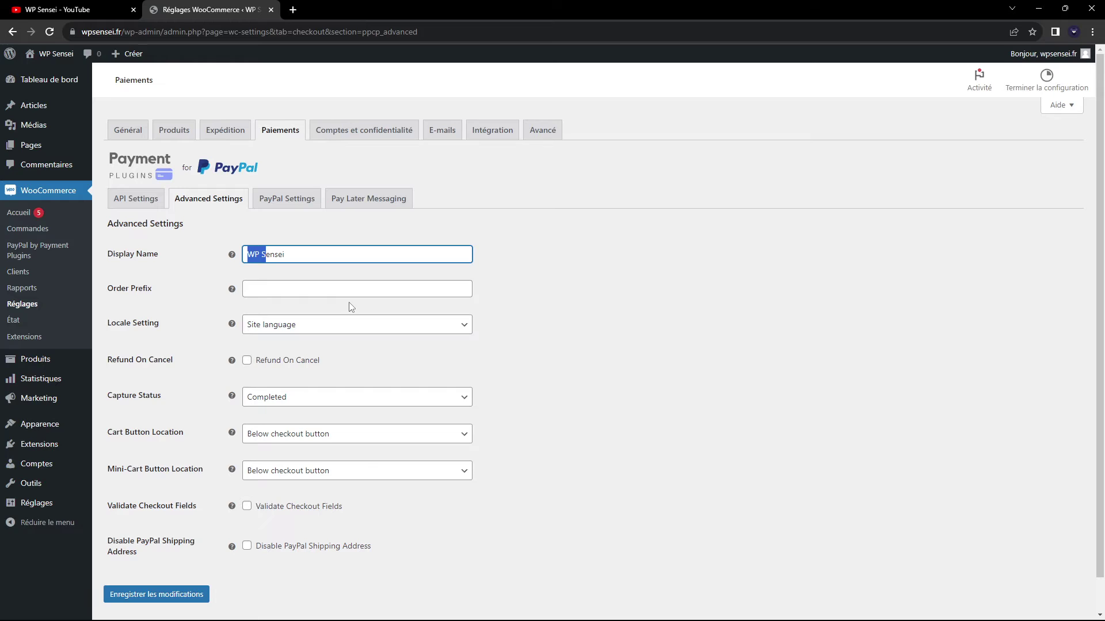
click(263, 254)
mouse_move(247, 254)
mouse_down()
mouse_move(266, 269)
mouse_move(234, 266)
mouse_up()
click(263, 254)
Step: Check the Locale Setting choices and keep Site language selected
click(296, 331)
click(184, 338)
click(248, 329)
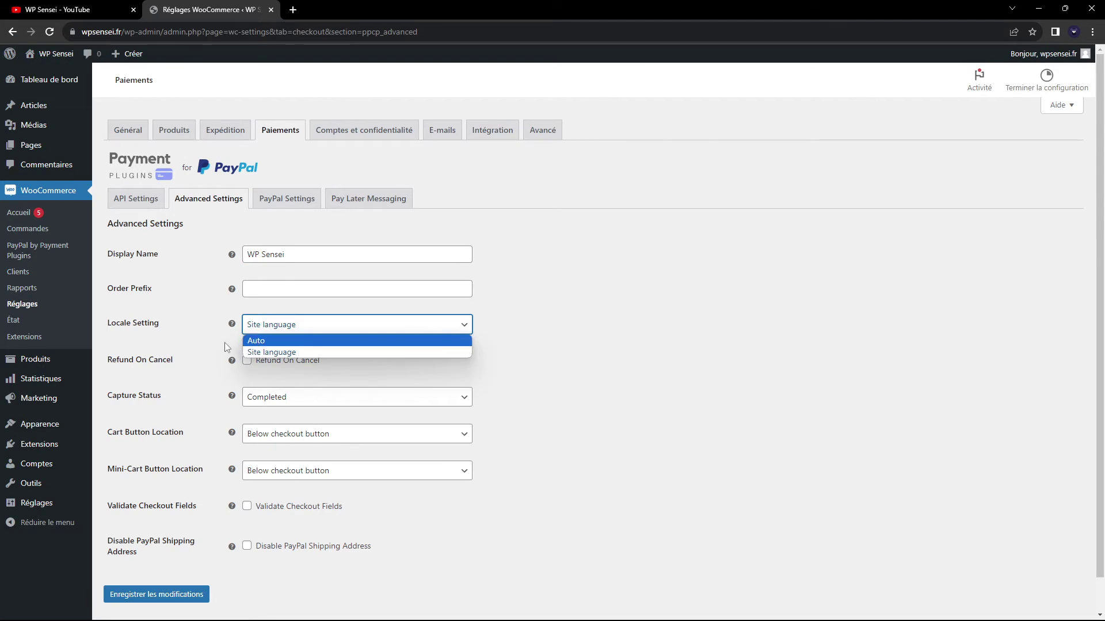
click(261, 353)
click(184, 343)
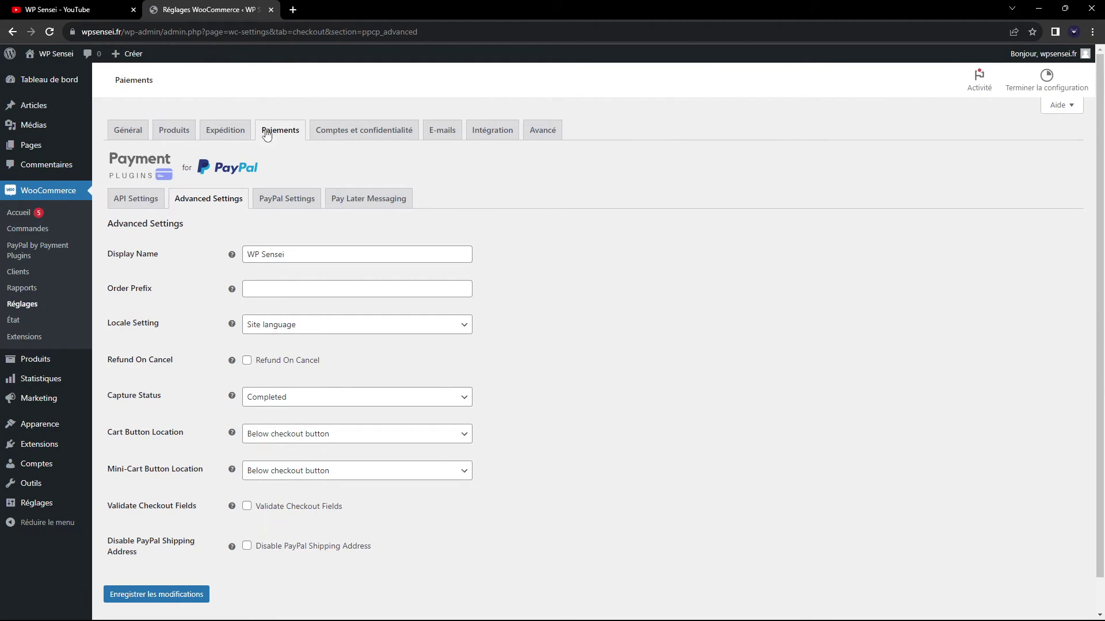
Step: Open the WooCommerce orders in a separate browser tab and review the Capture Status options
middle_click(28, 228)
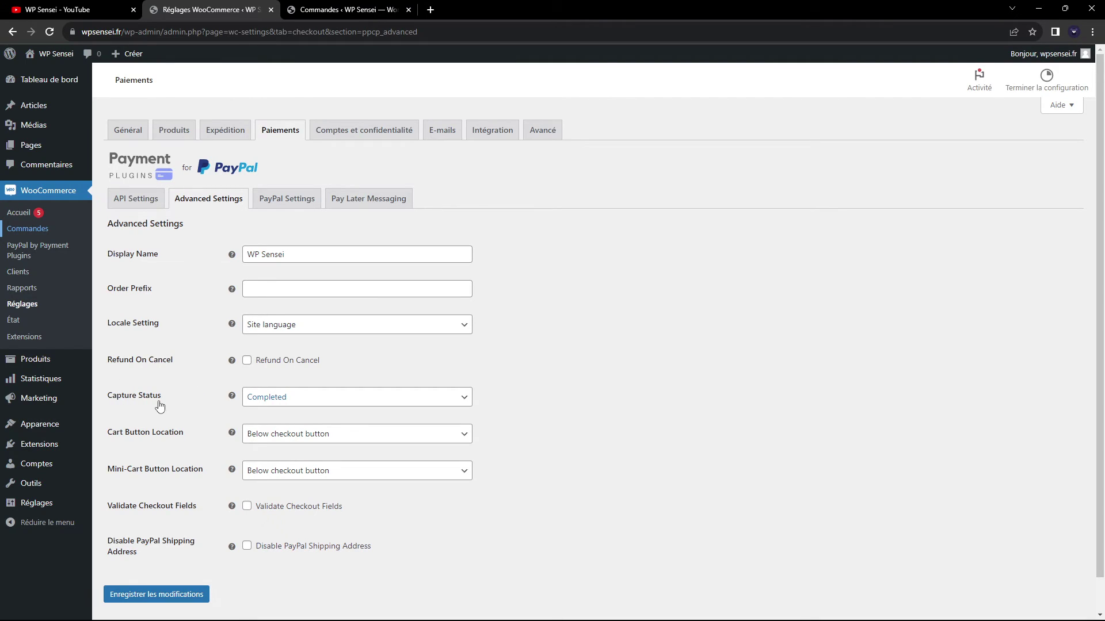
click(275, 399)
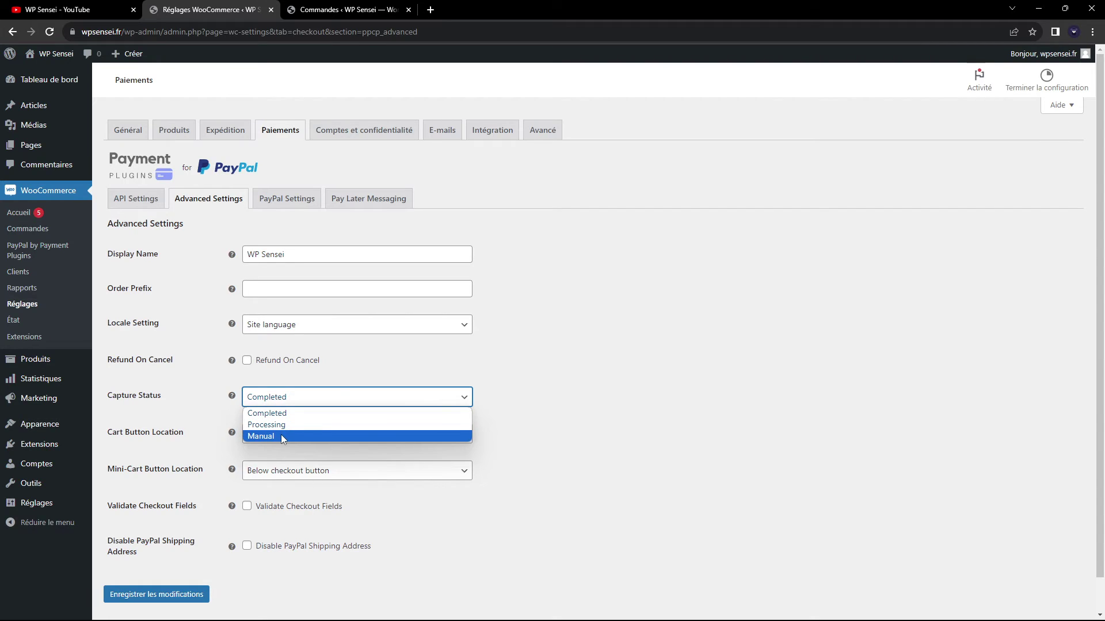
click(198, 404)
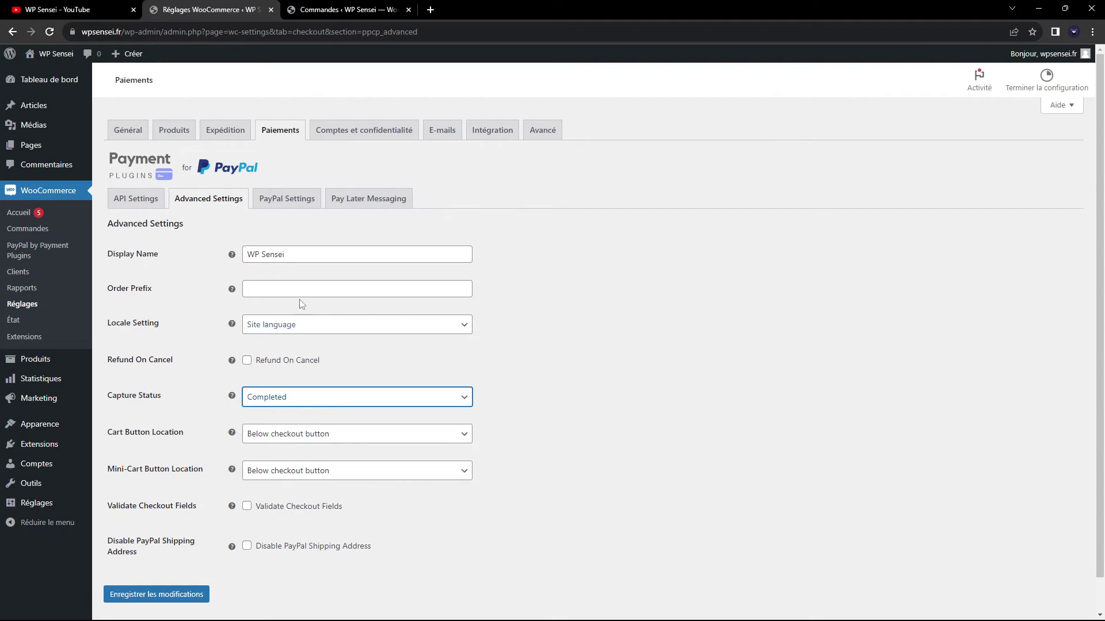
Step: Review the Capture Status choices against the WooCommerce orders page and keep Completed selected
click(323, 400)
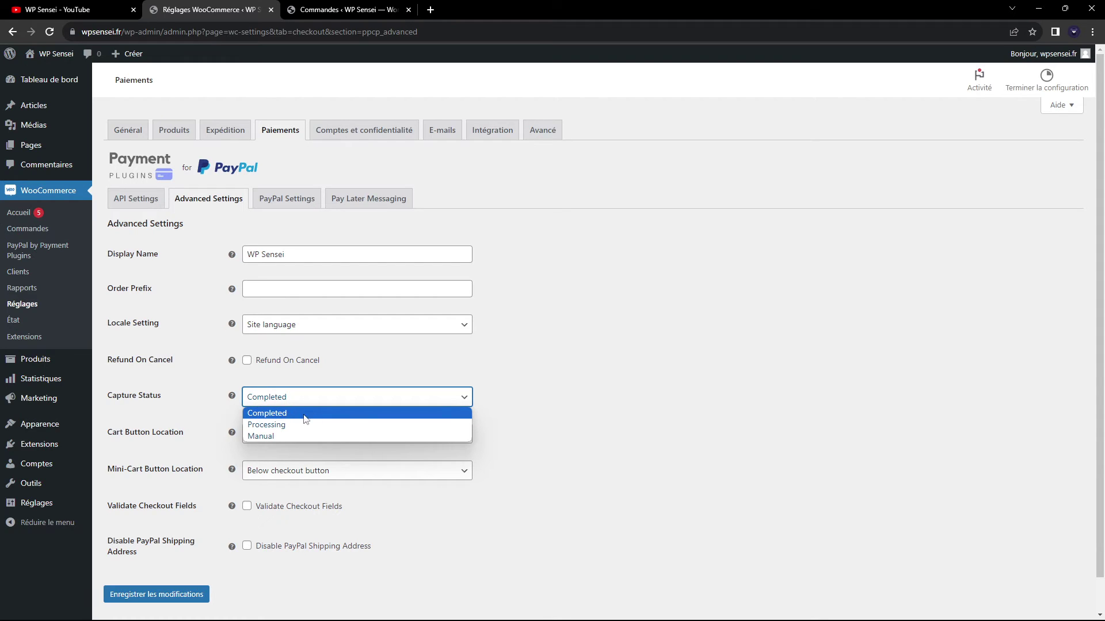
click(219, 403)
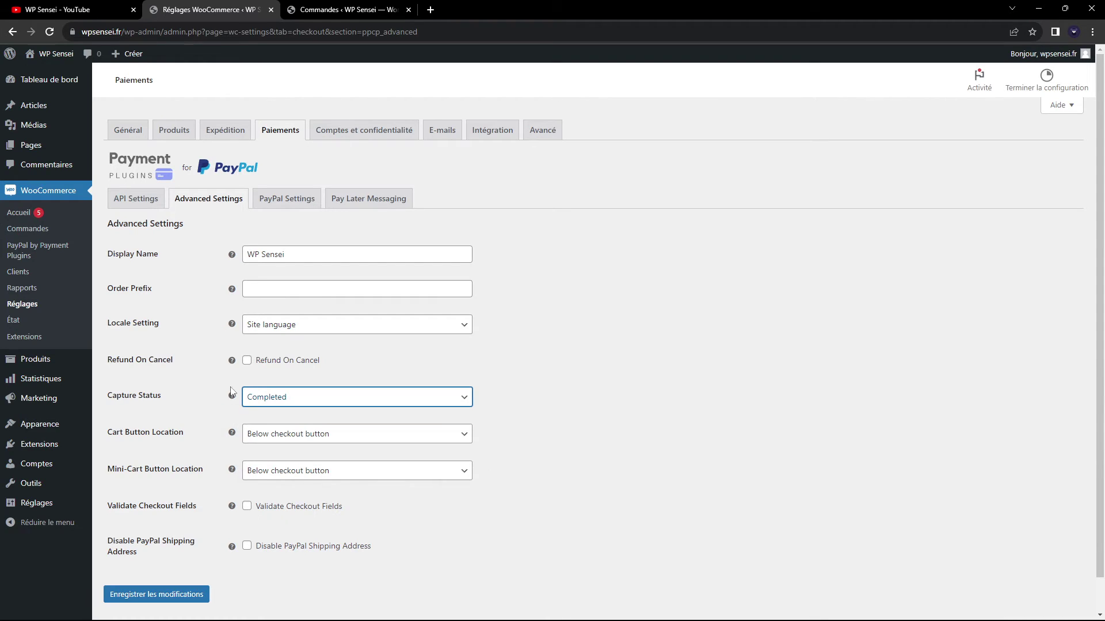
click(280, 398)
click(202, 406)
click(320, 9)
click(186, 7)
click(326, 398)
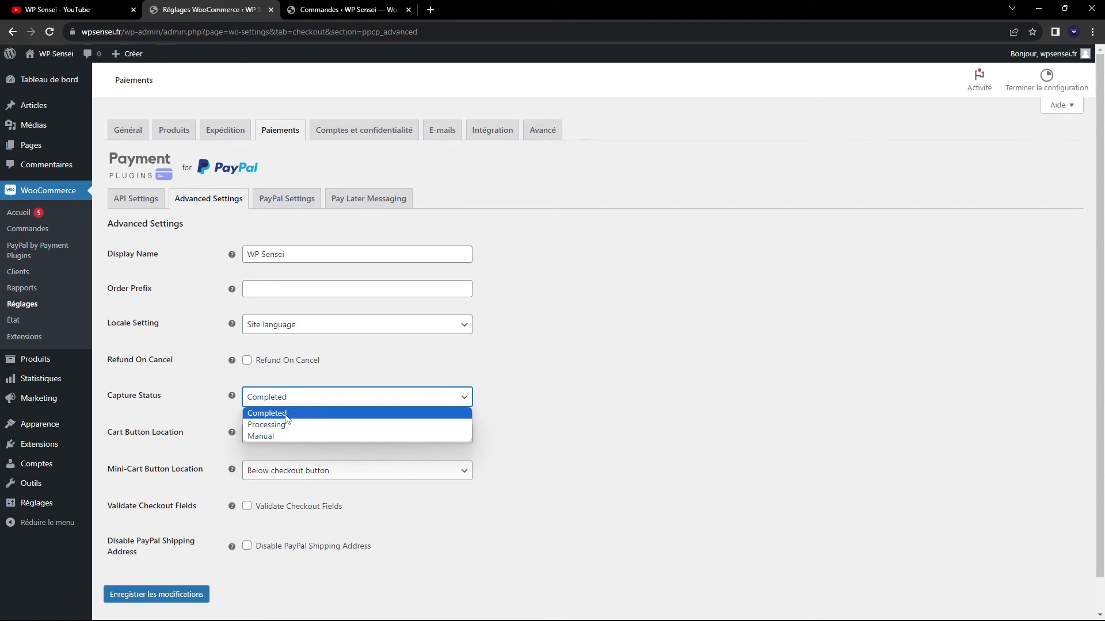
click(578, 422)
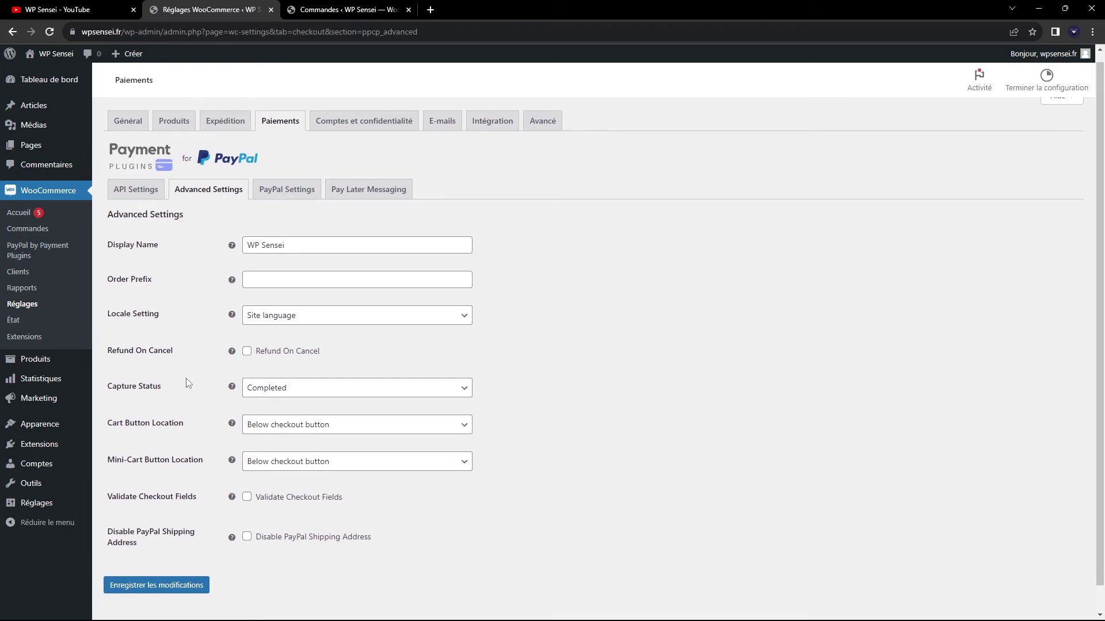
Step: Check the Cart Button Location and Mini-Cart Button Location choices, keeping both at Below checkout button
scroll(186, 379, down, 1)
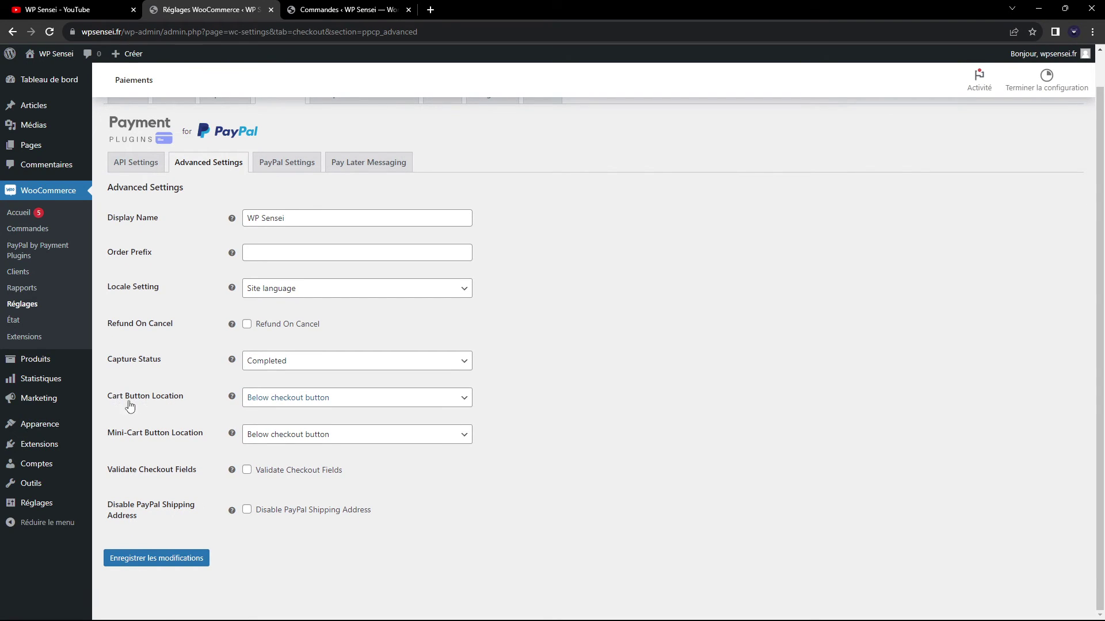
click(291, 399)
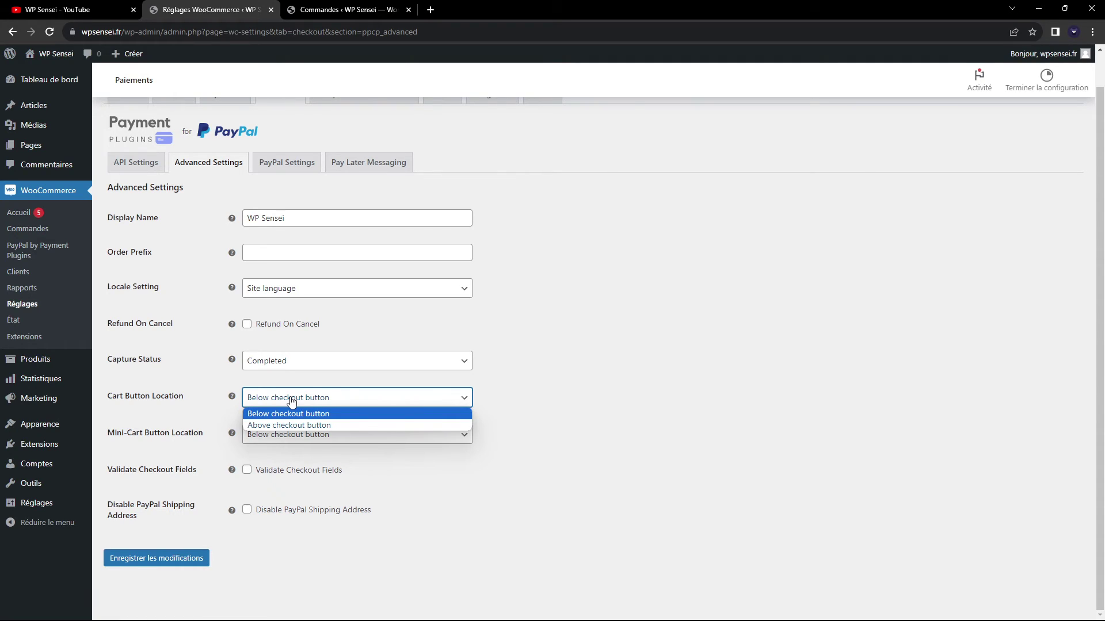
click(427, 458)
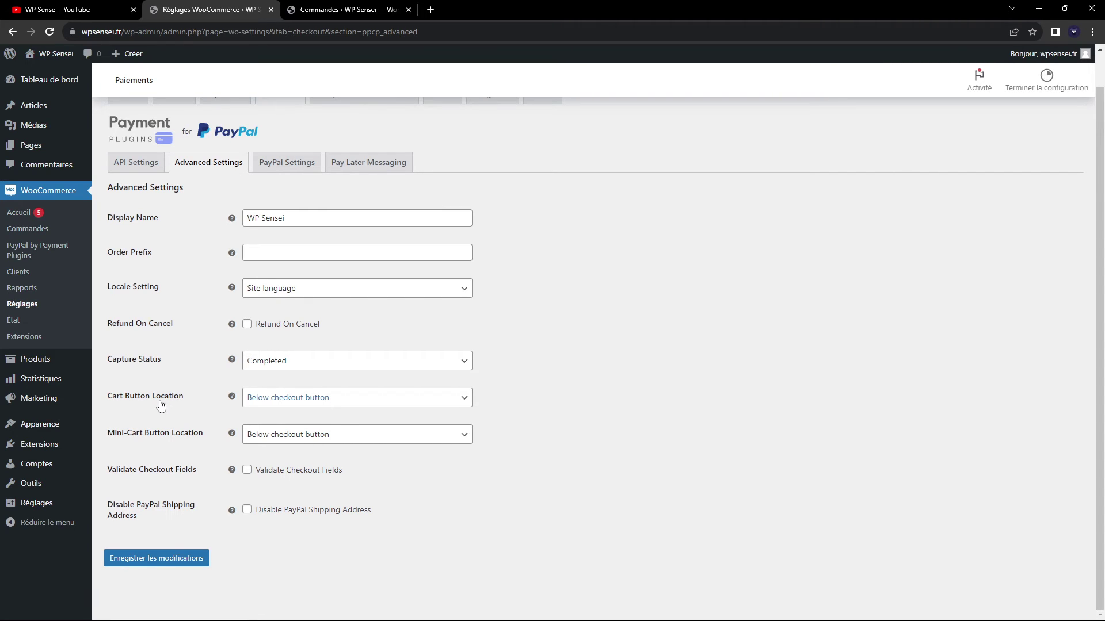
click(111, 440)
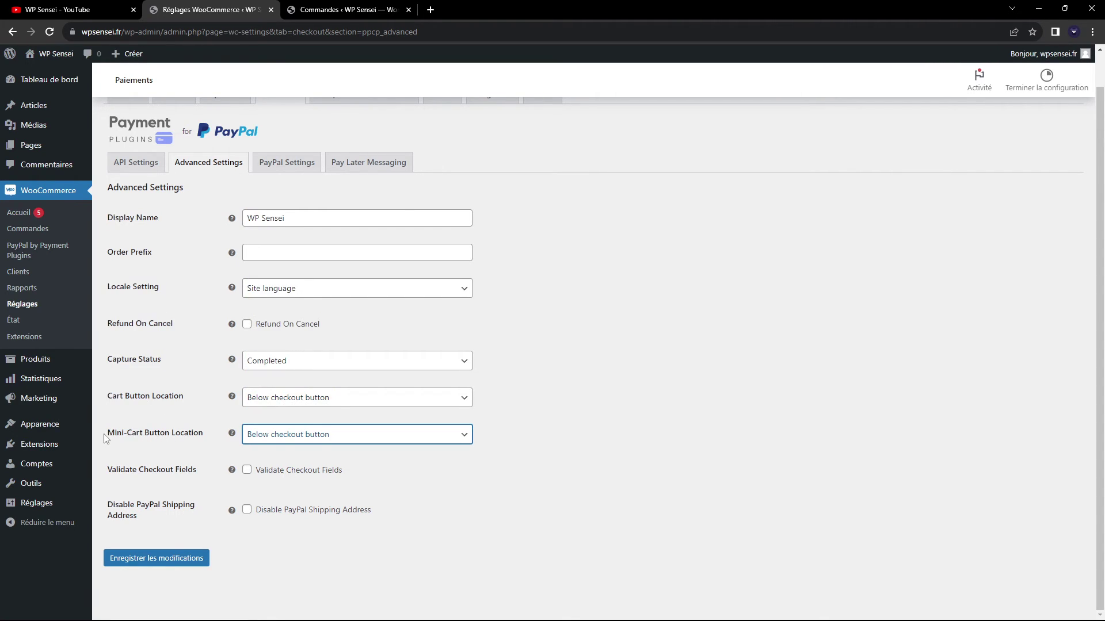
click(321, 435)
click(321, 434)
Step: Open Pay Later Messaging and look over its checkout page and cart page settings
scroll(155, 408, up, 1)
click(368, 199)
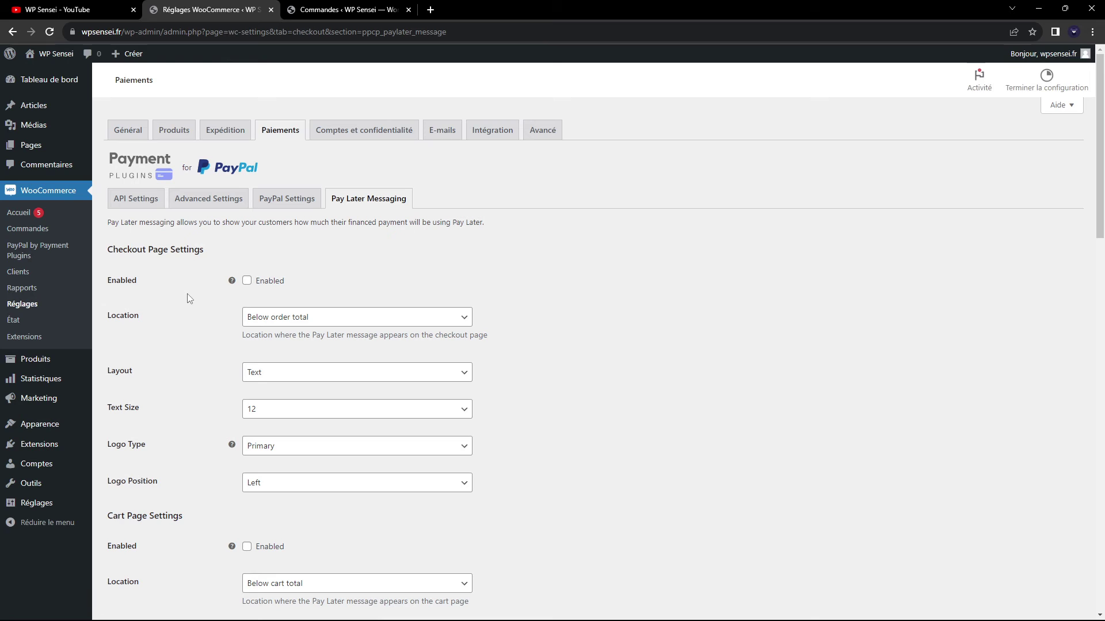
scroll(189, 298, down, 1)
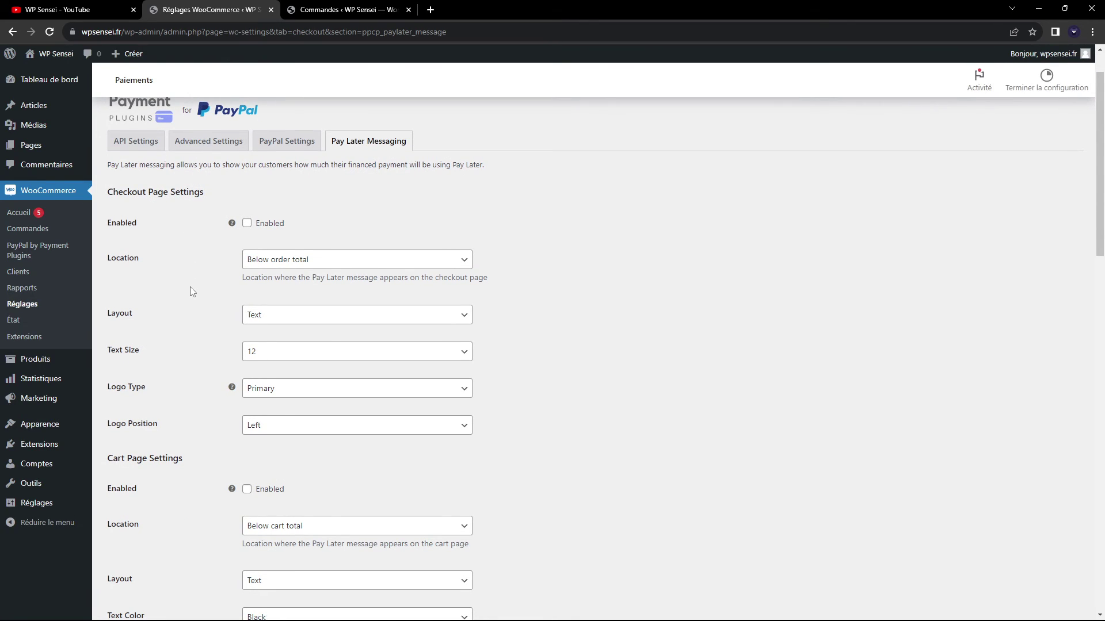
scroll(190, 294, up, 1)
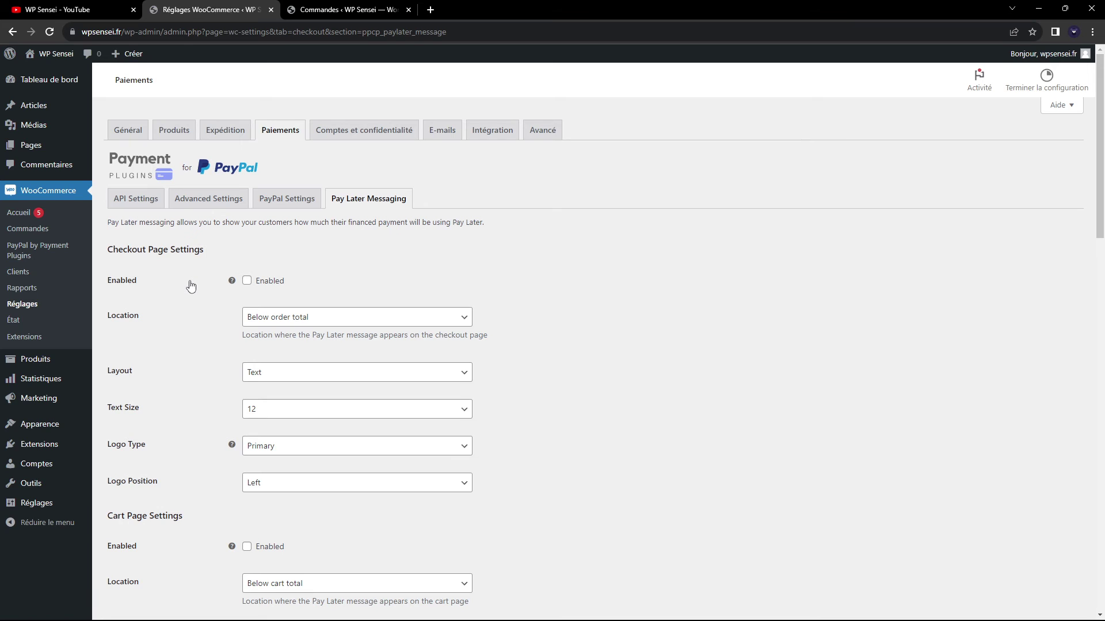
scroll(192, 279, down, 5)
scroll(187, 279, up, 5)
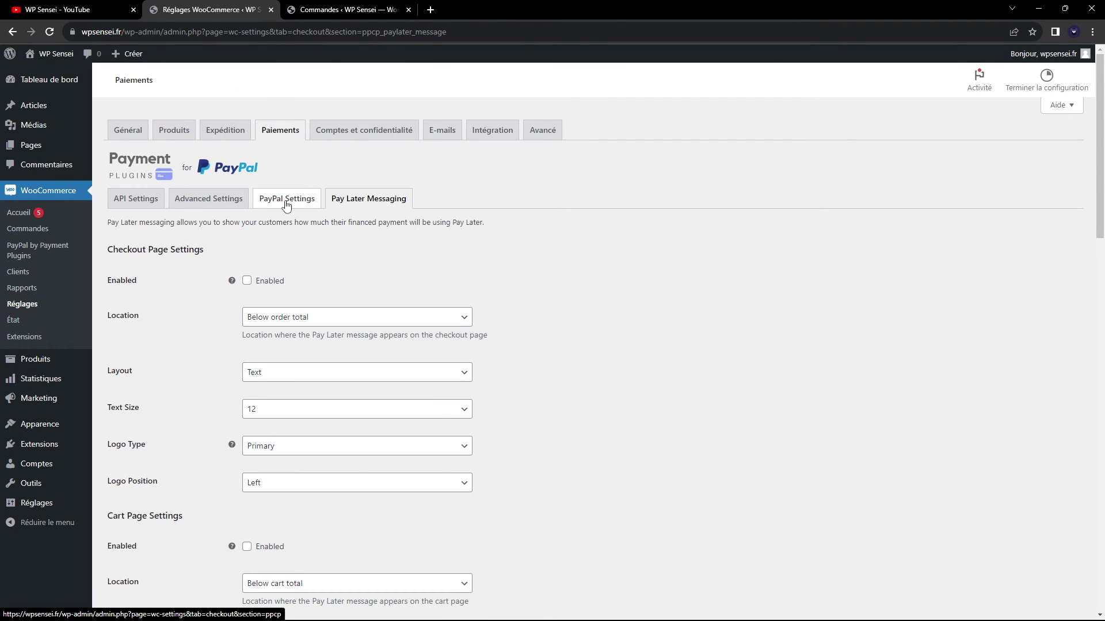
Step: Return to the PayPal gateway settings, and from there open a blank new product form and dismiss its guided tour
click(287, 202)
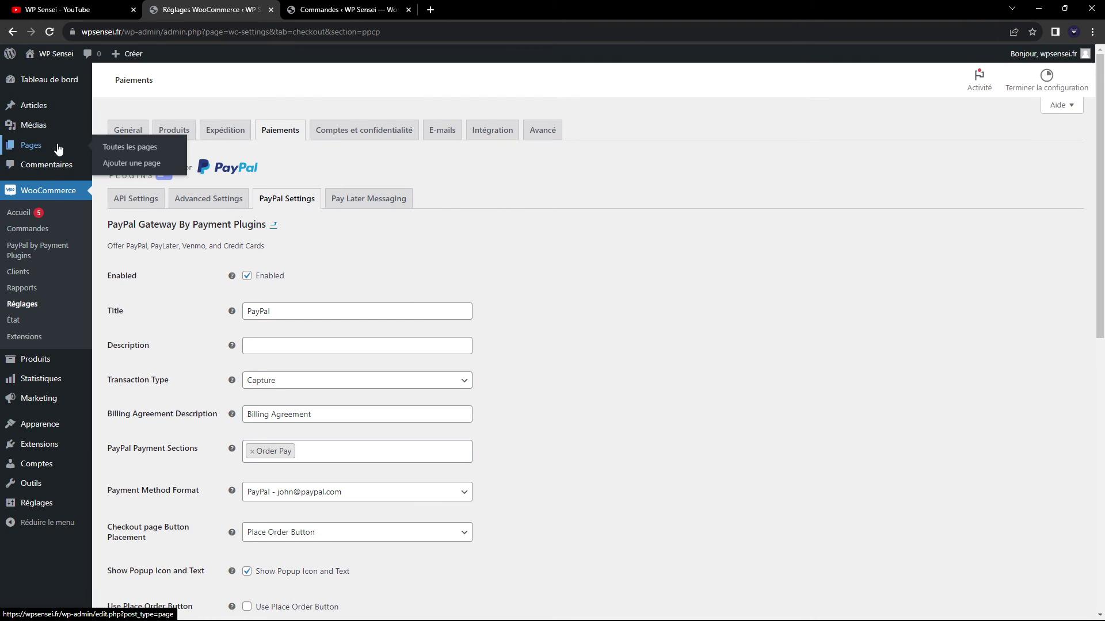
mouse_move(59, 61)
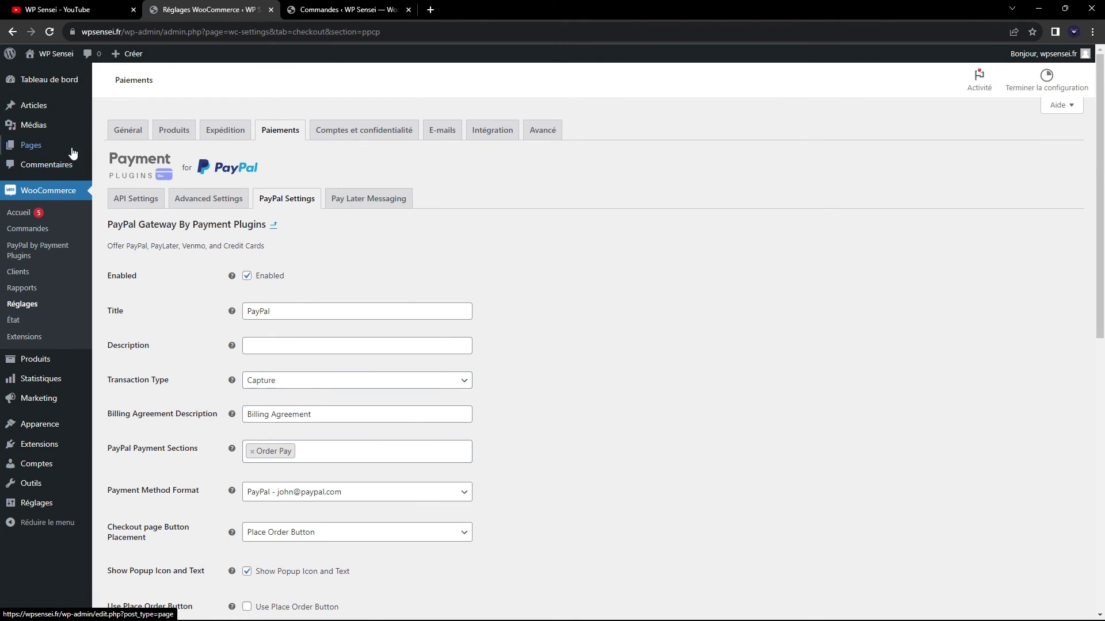
click(62, 364)
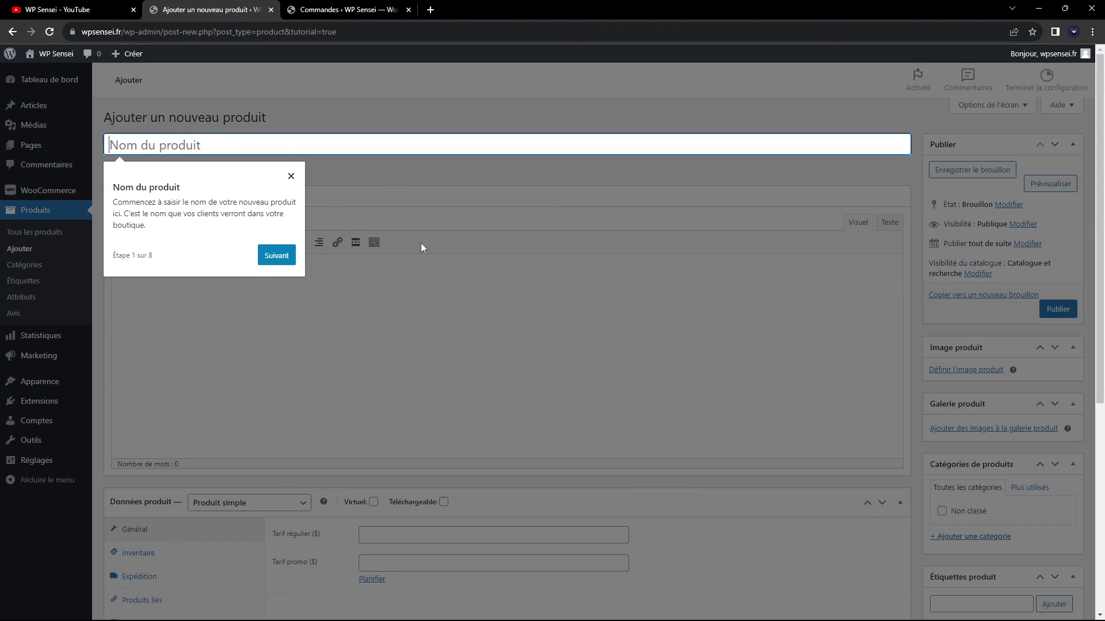
click(305, 210)
click(380, 326)
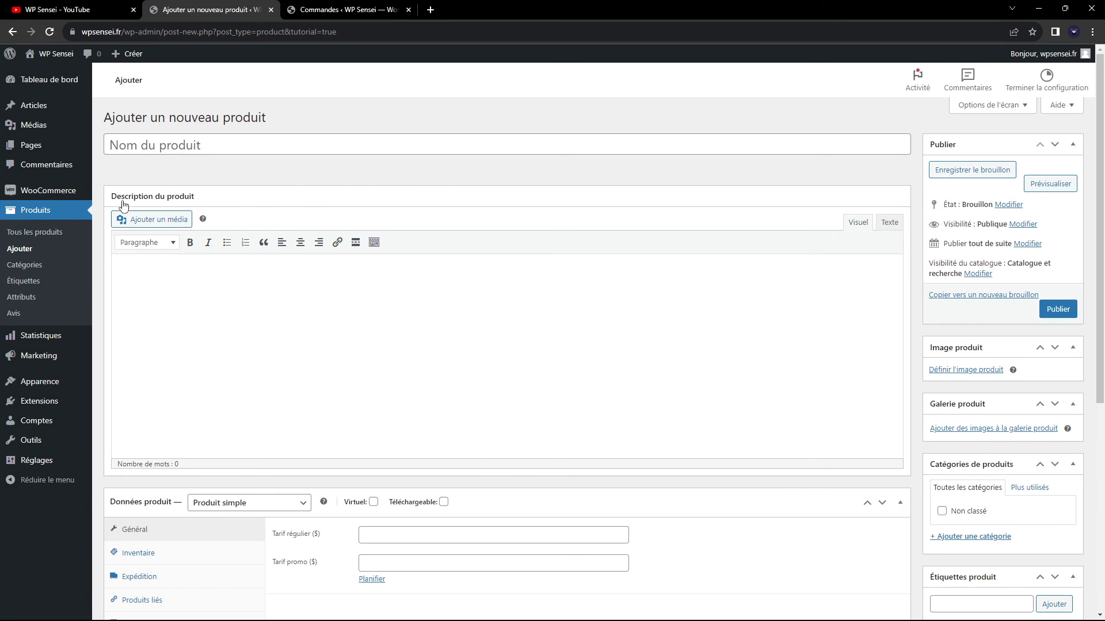
Step: Leave the blank product form and go to the WooCommerce settings
mouse_move(69, 192)
click(126, 289)
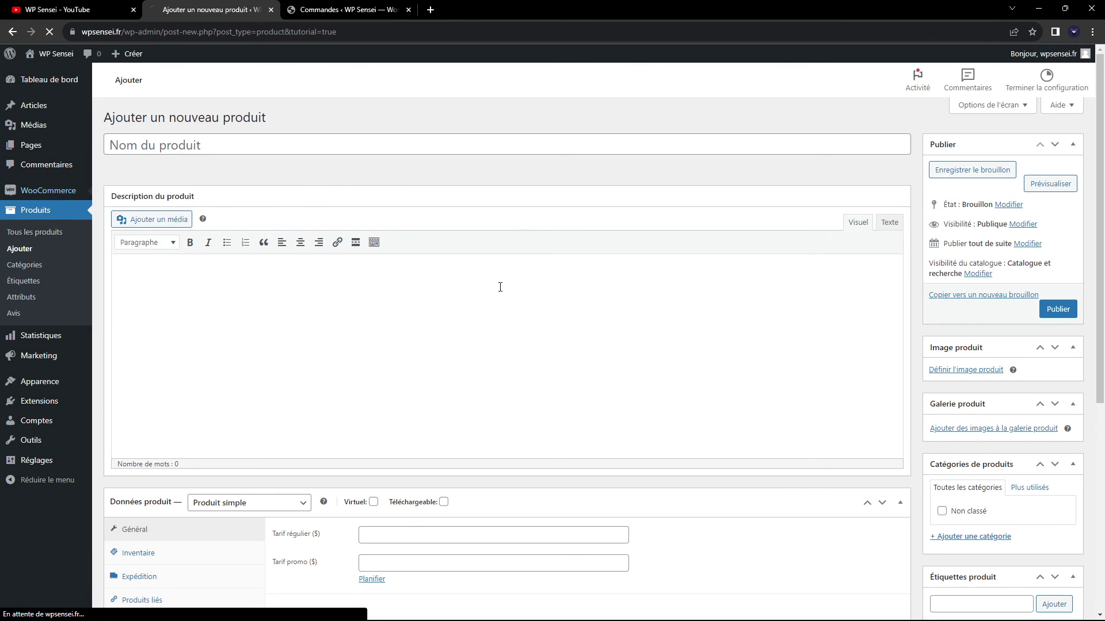